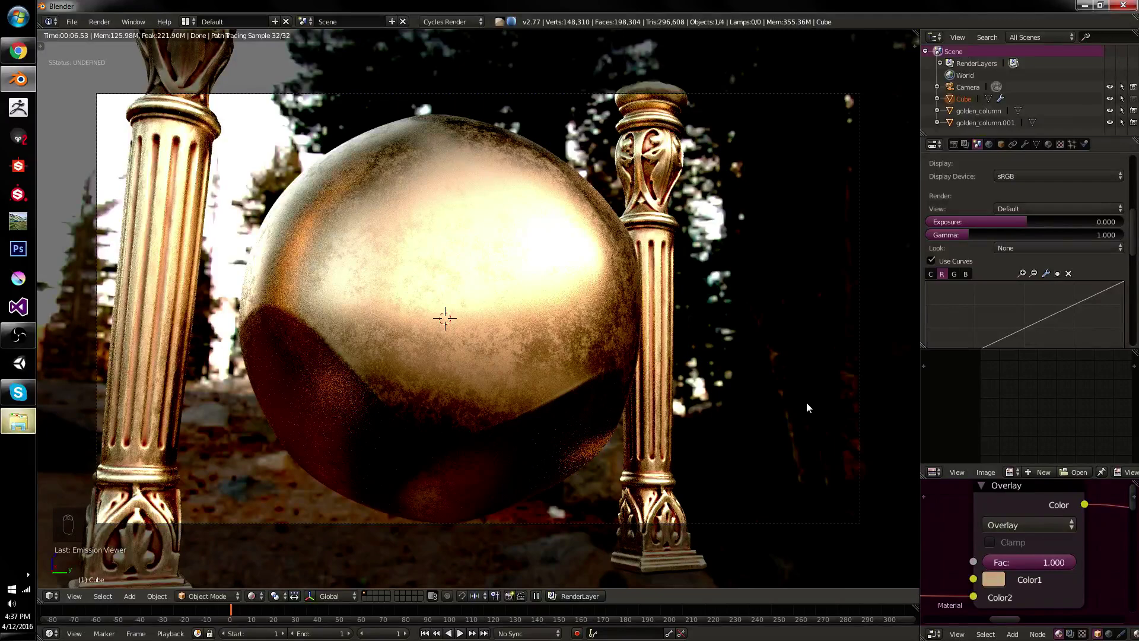
- Open the Overlay node's Color1 picker, then reframe the node editor on the Overlay node
click(997, 579)
scroll(1085, 521, down, 4)
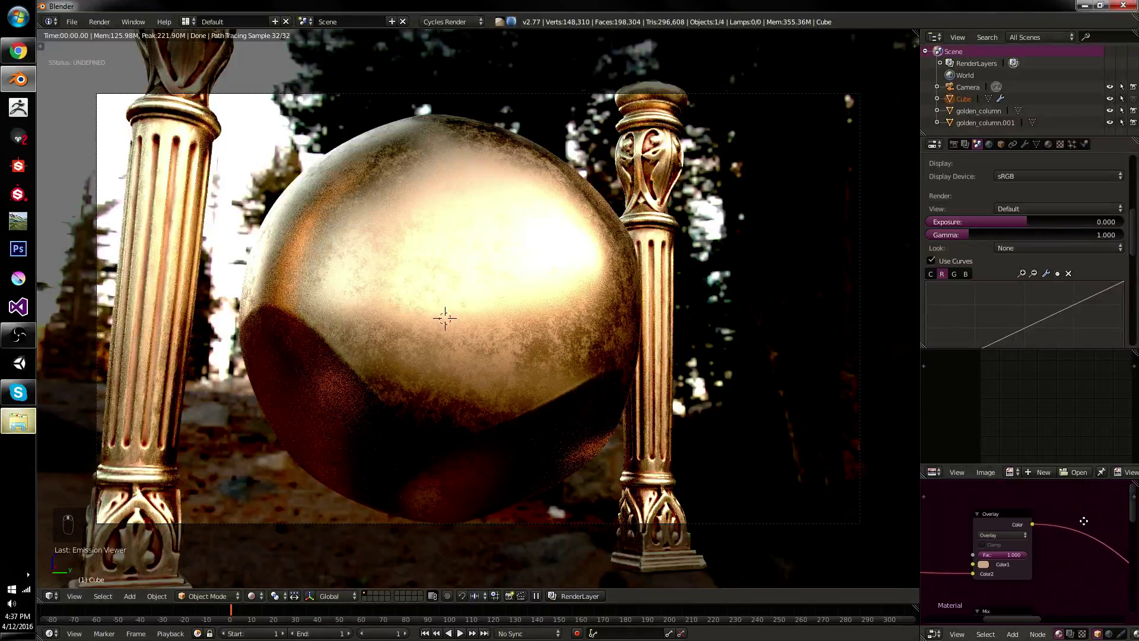
middle_drag(1086, 521, 1044, 517)
middle_drag(961, 534, 1004, 526)
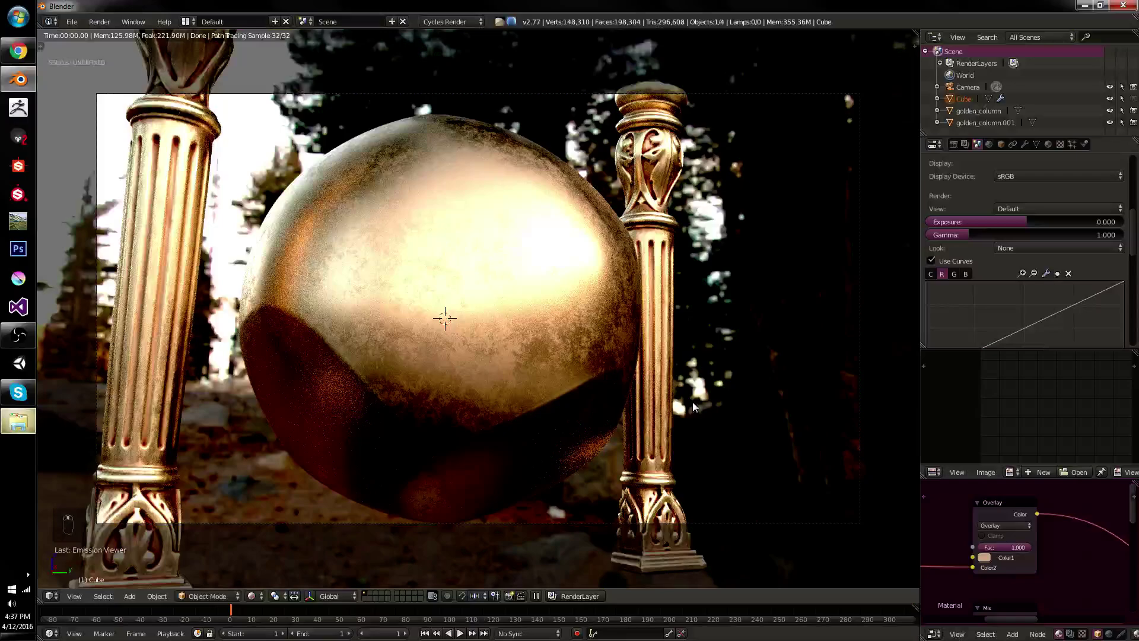
scroll(692, 407, up, 4)
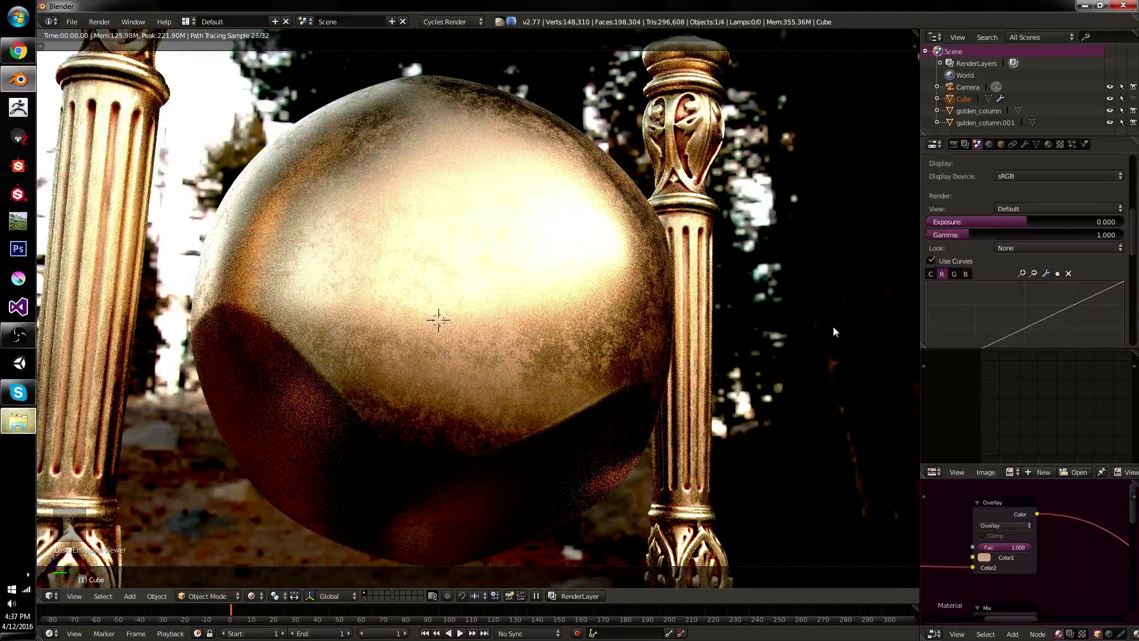
- Untick Use Curves under Color Management, checking the Render settings before returning to Scene
click(944, 260)
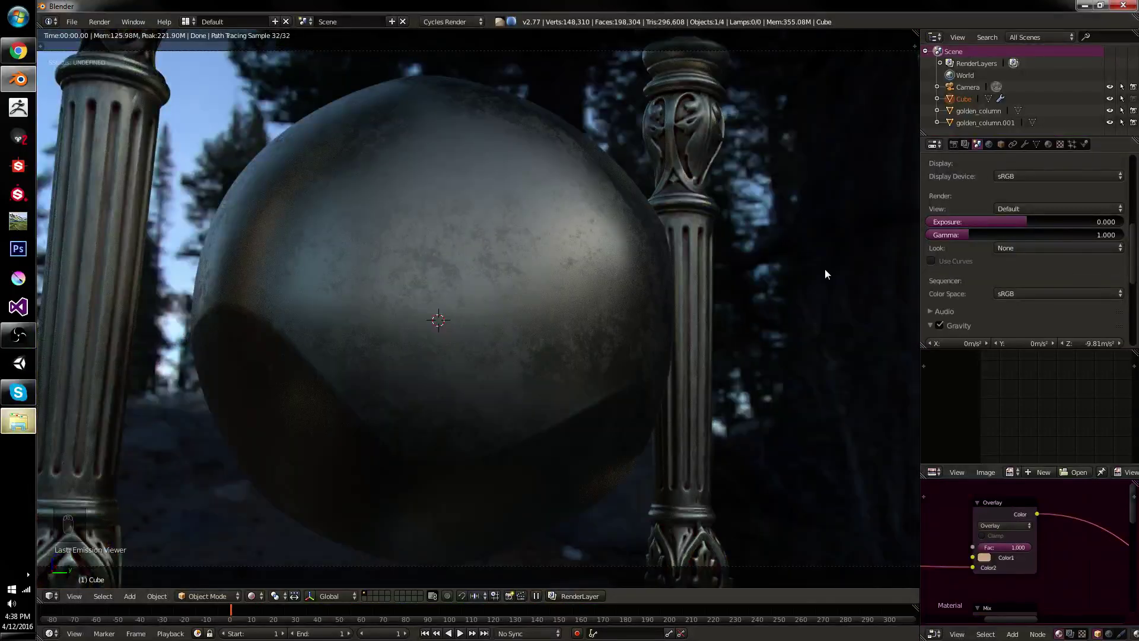
ctrl+middle_drag(990, 496, 1025, 530)
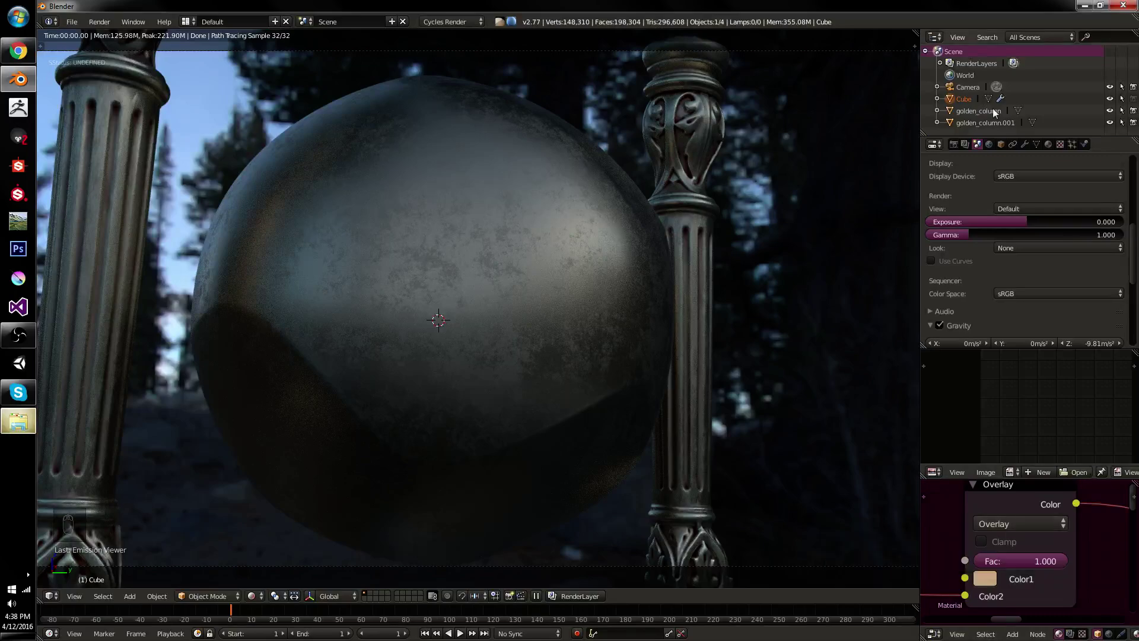
click(953, 144)
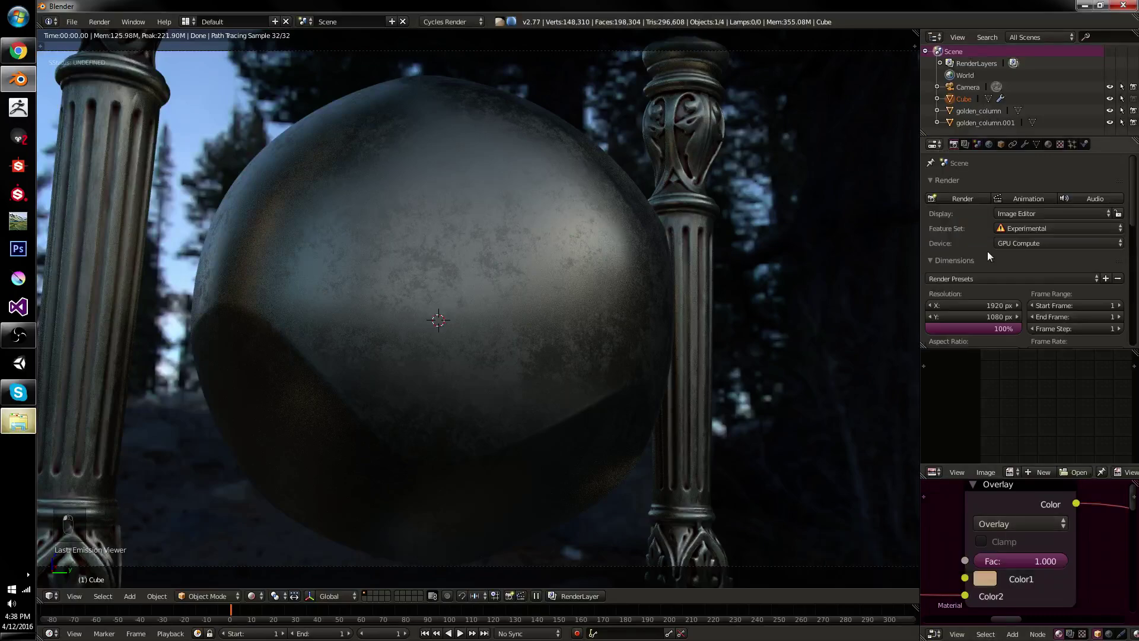
click(977, 144)
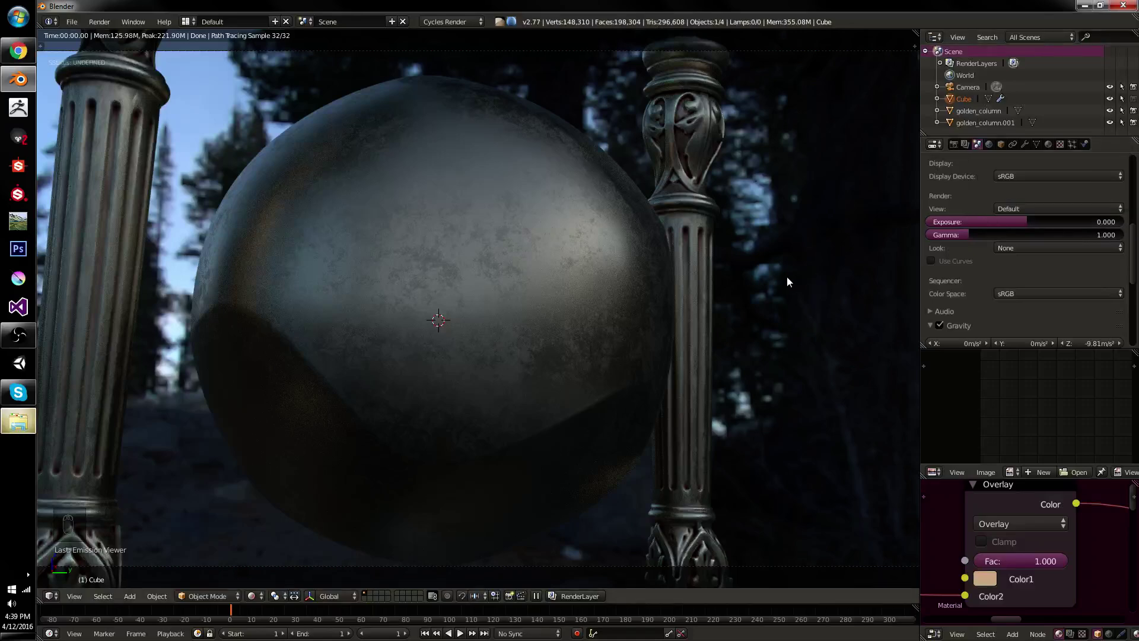
- Switch the viewport to solid shading and bring the Color Management panel into view
key(z)
key(z)
key(z)
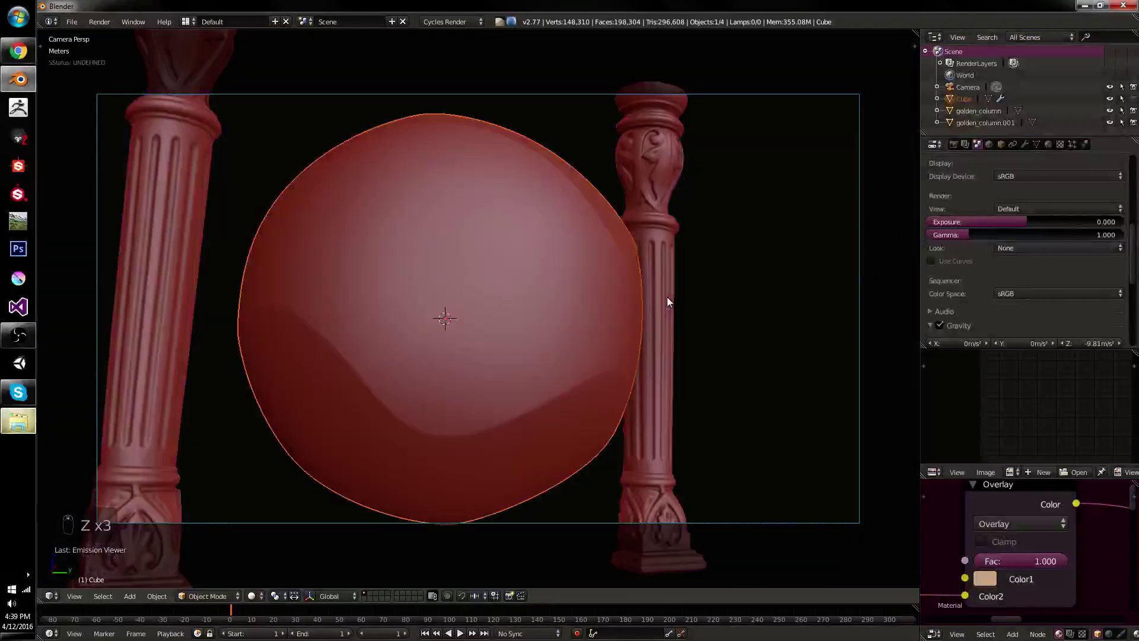
scroll(968, 261, up, 4)
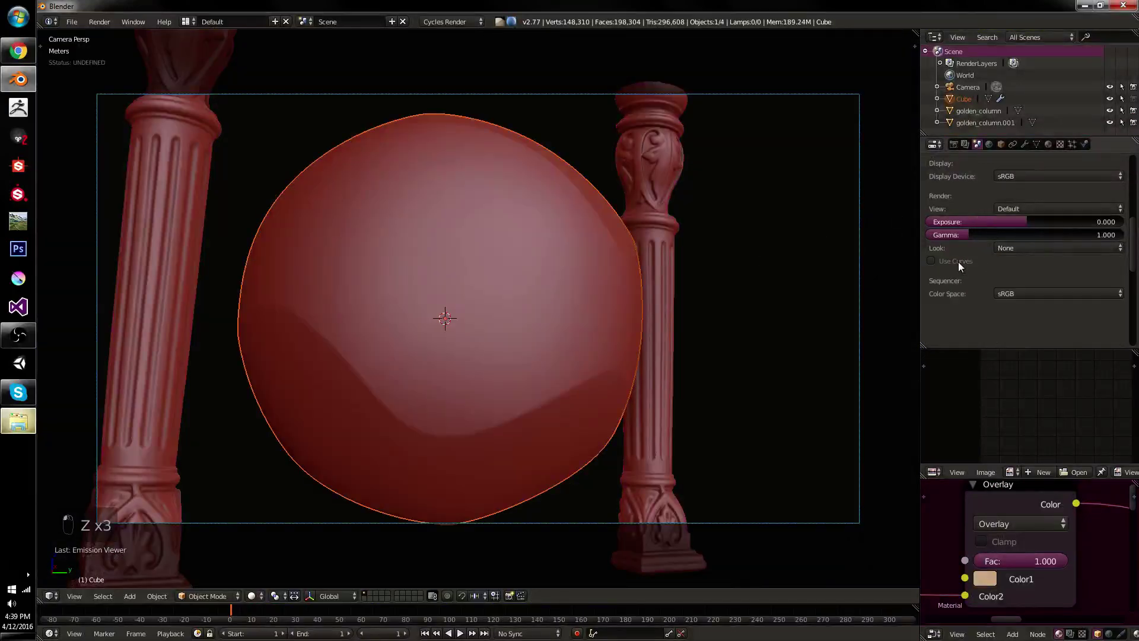
scroll(1020, 195, up, 2)
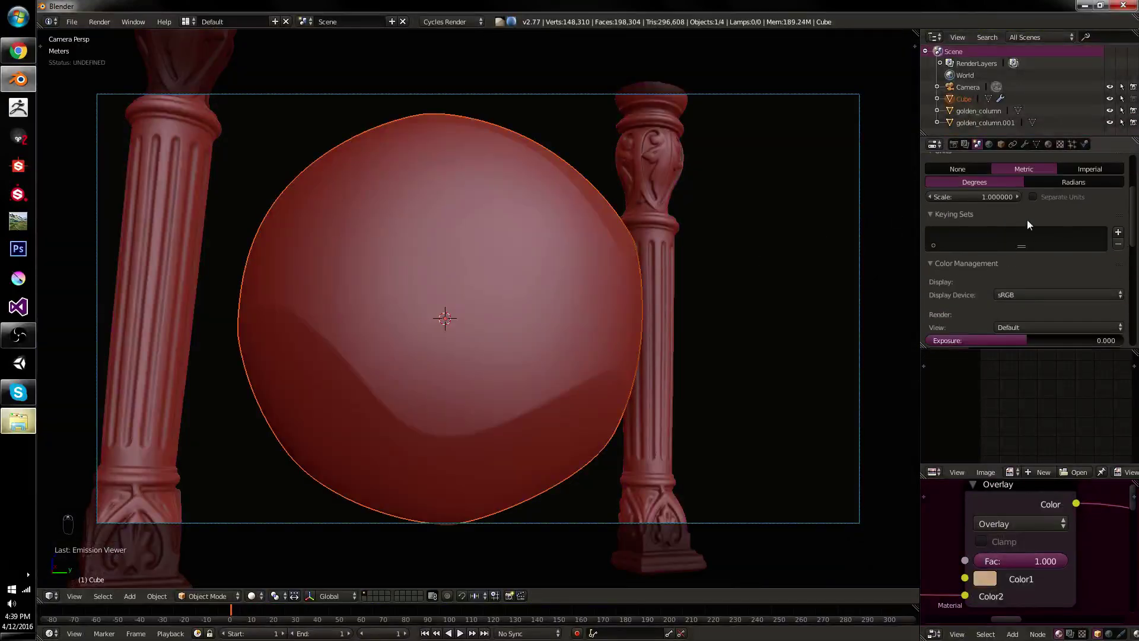
scroll(1019, 213, up, 4)
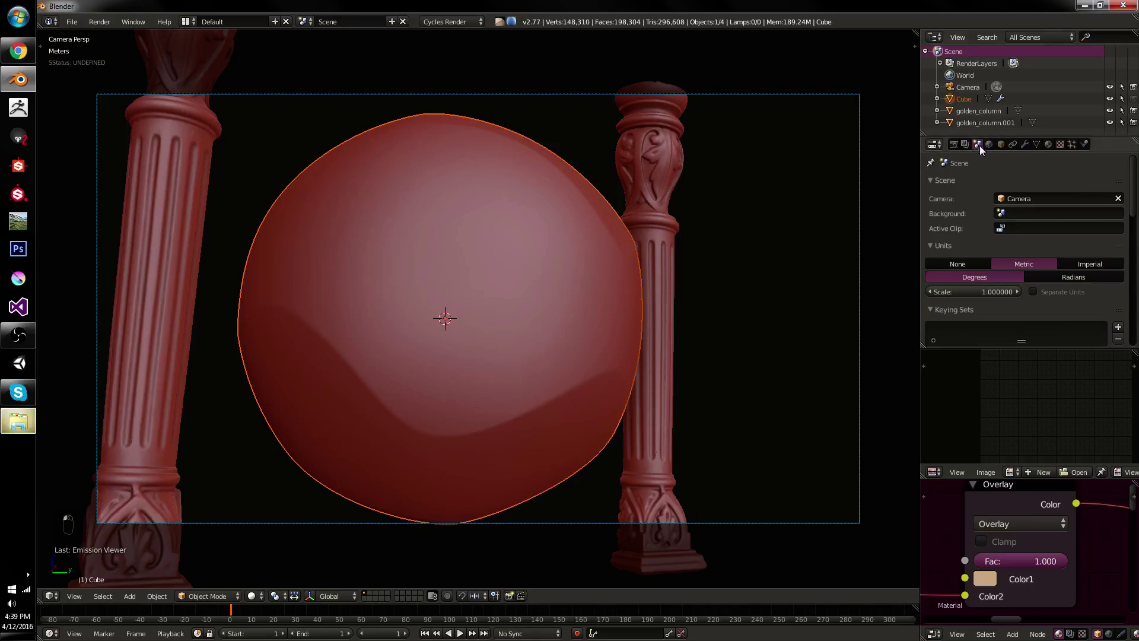
scroll(986, 186, down, 6)
scroll(976, 194, down, 2)
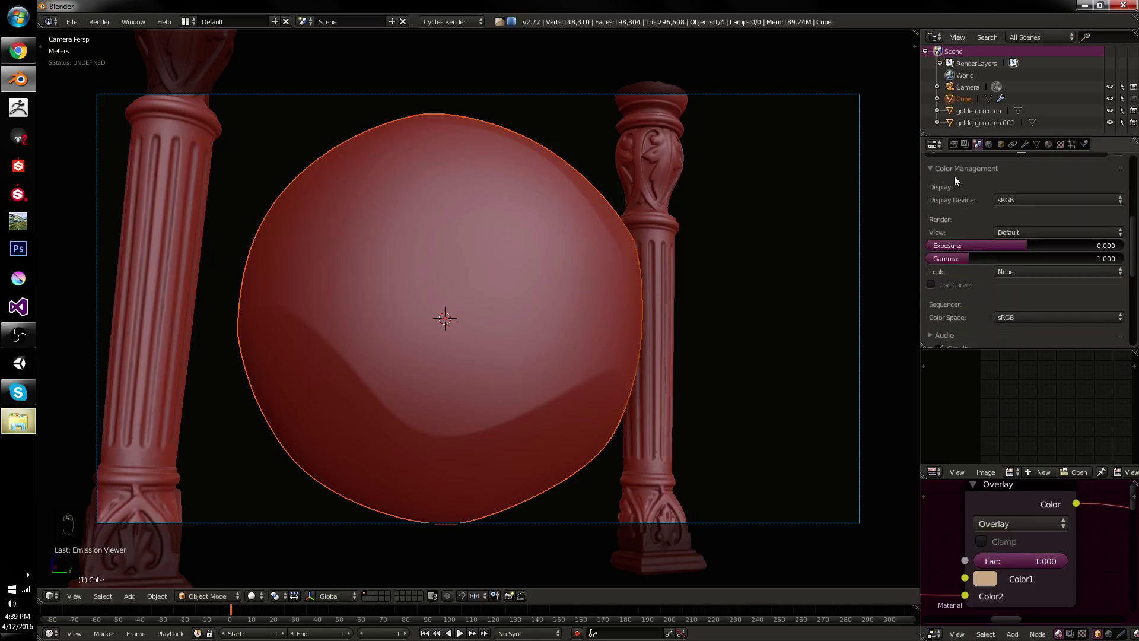
click(966, 169)
click(965, 169)
scroll(957, 188, down, 3)
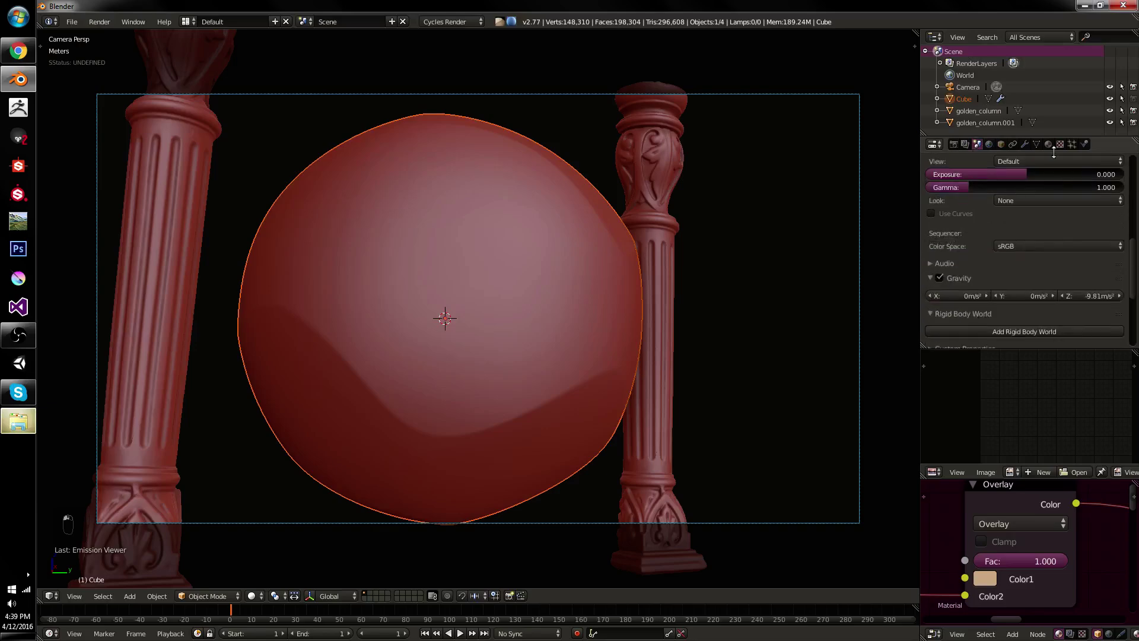
scroll(1052, 187, up, 2)
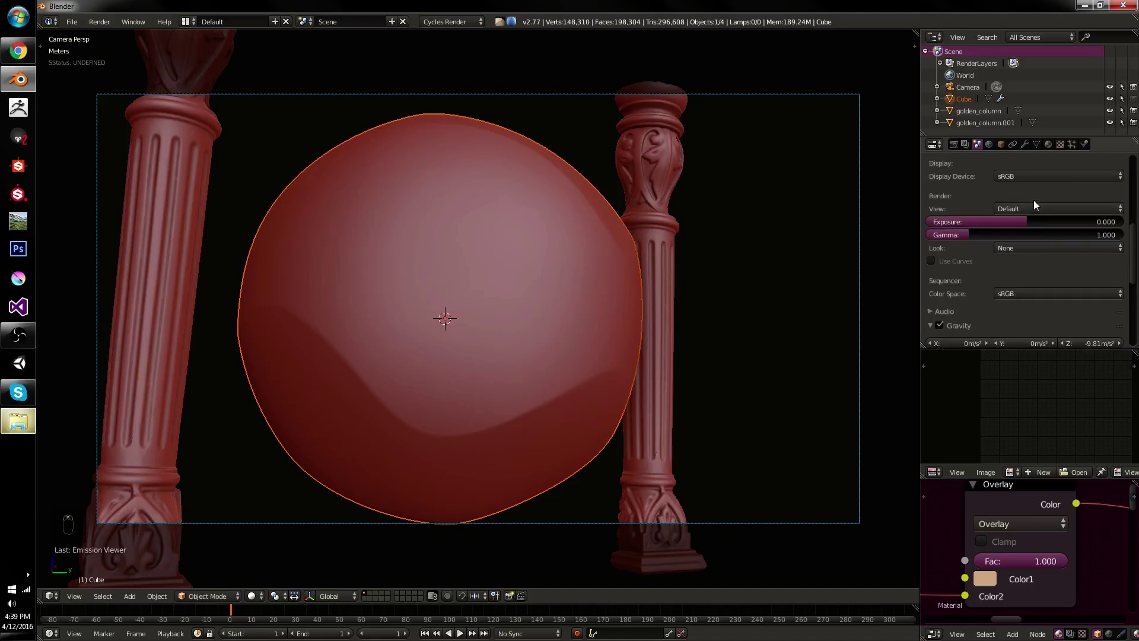
scroll(1029, 204, up, 2)
- Browse the View Transform and Look lists, re-enable Use Curves, and reset black/white levels to 0 and 1
click(1019, 255)
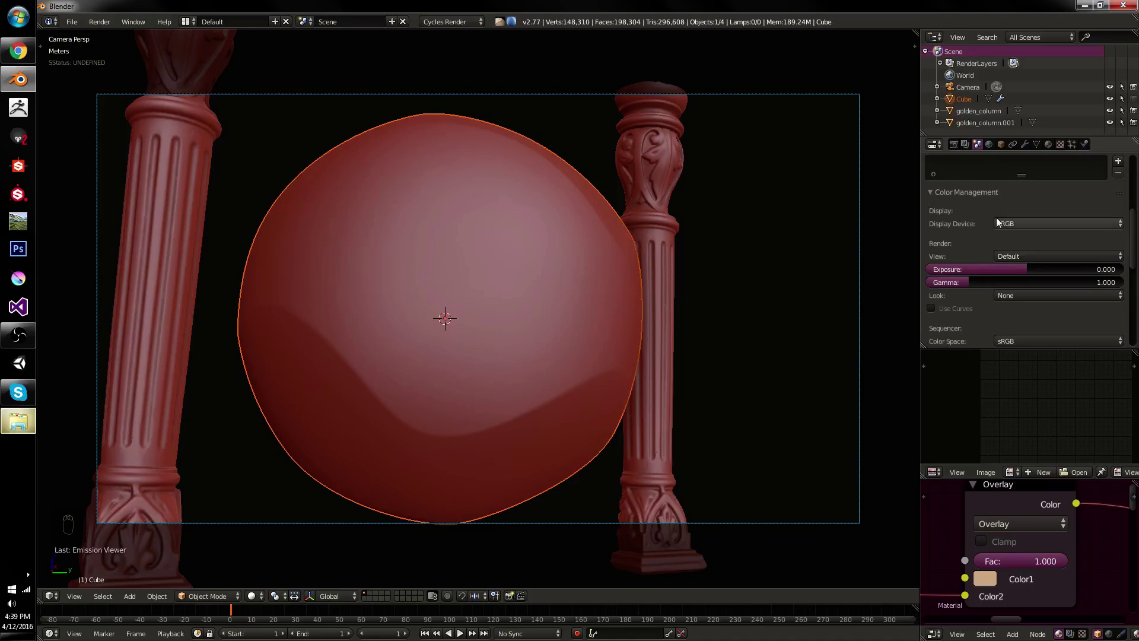
click(1026, 256)
scroll(999, 279, down, 2)
click(1014, 250)
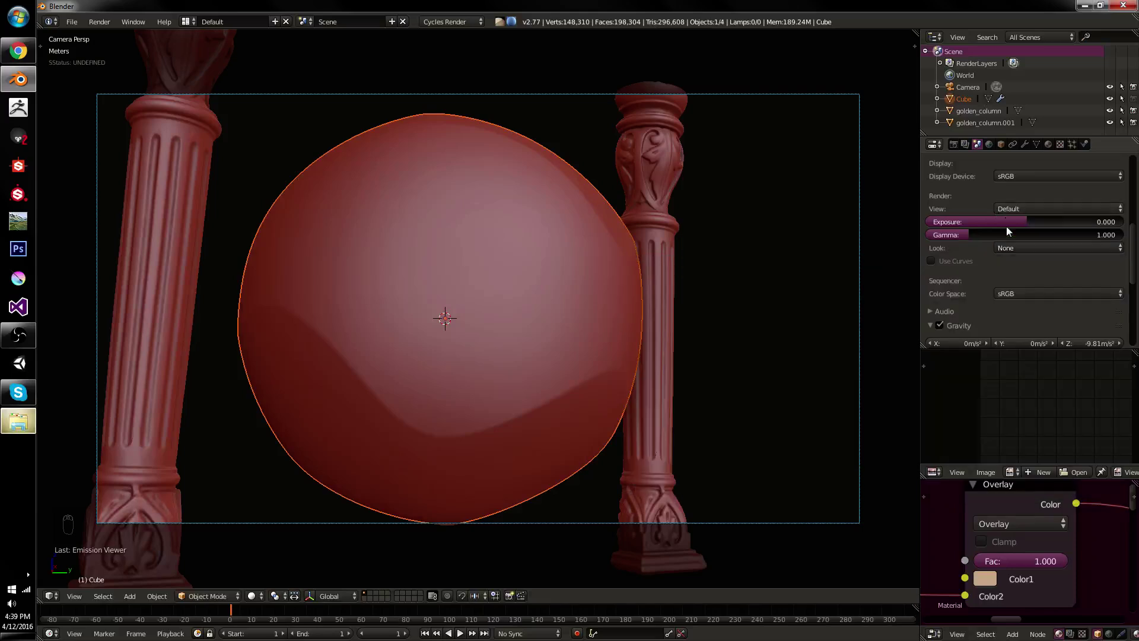
click(965, 265)
scroll(1009, 267, down, 4)
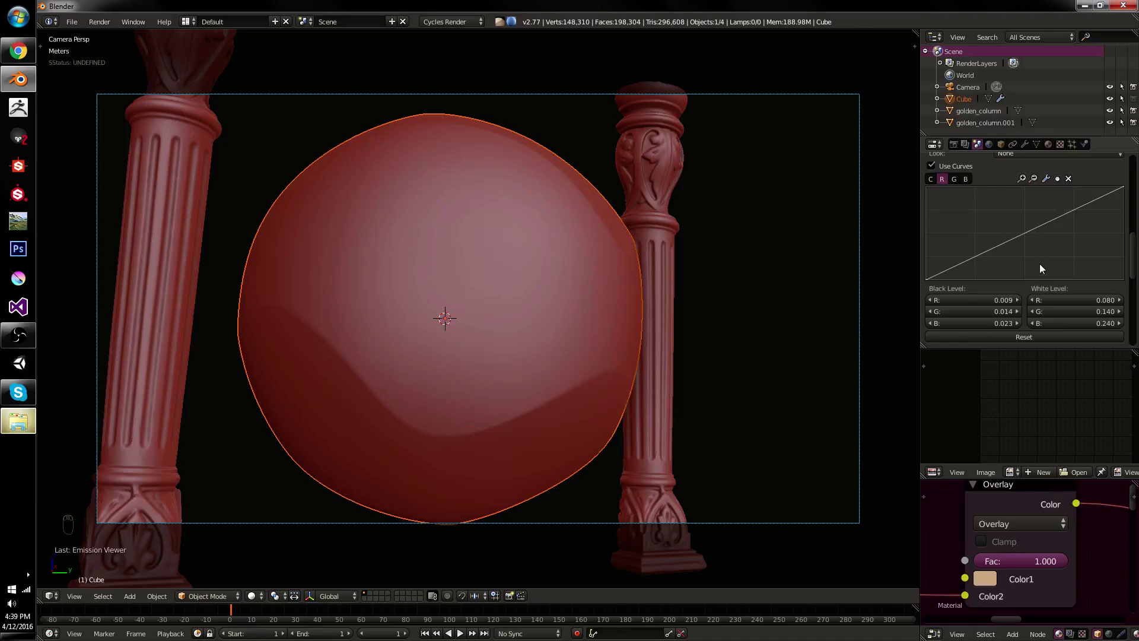
scroll(1027, 274, down, 3)
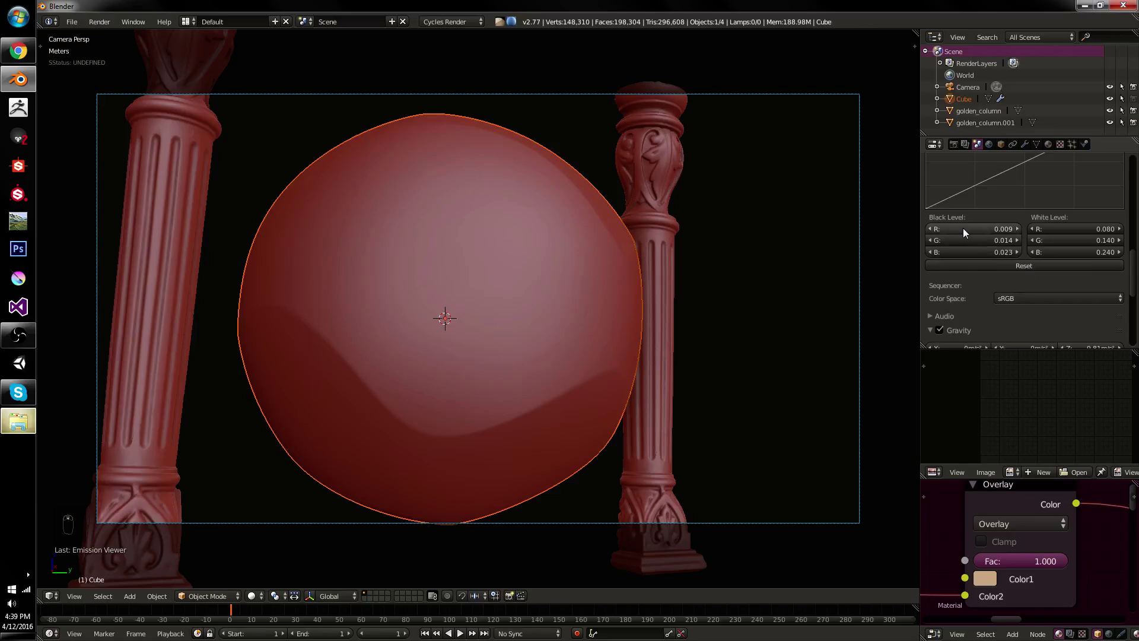
click(1009, 265)
scroll(1031, 243, up, 3)
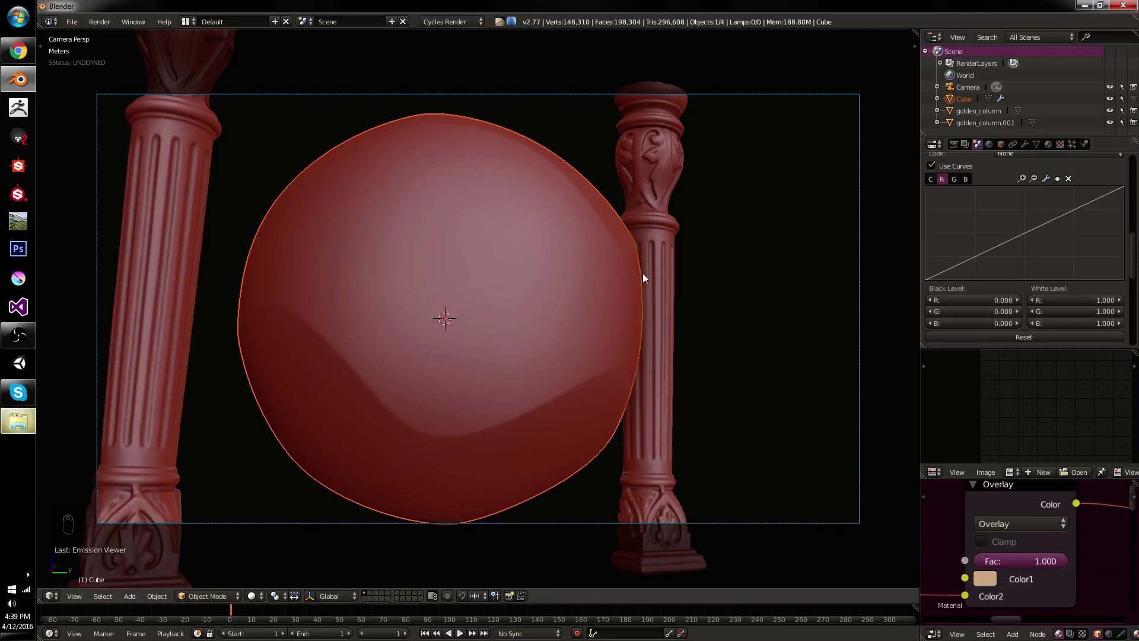
- Return to rendered preview with a render border limited to a strip around the right column
key(shift+z)
key(ctrl+b)
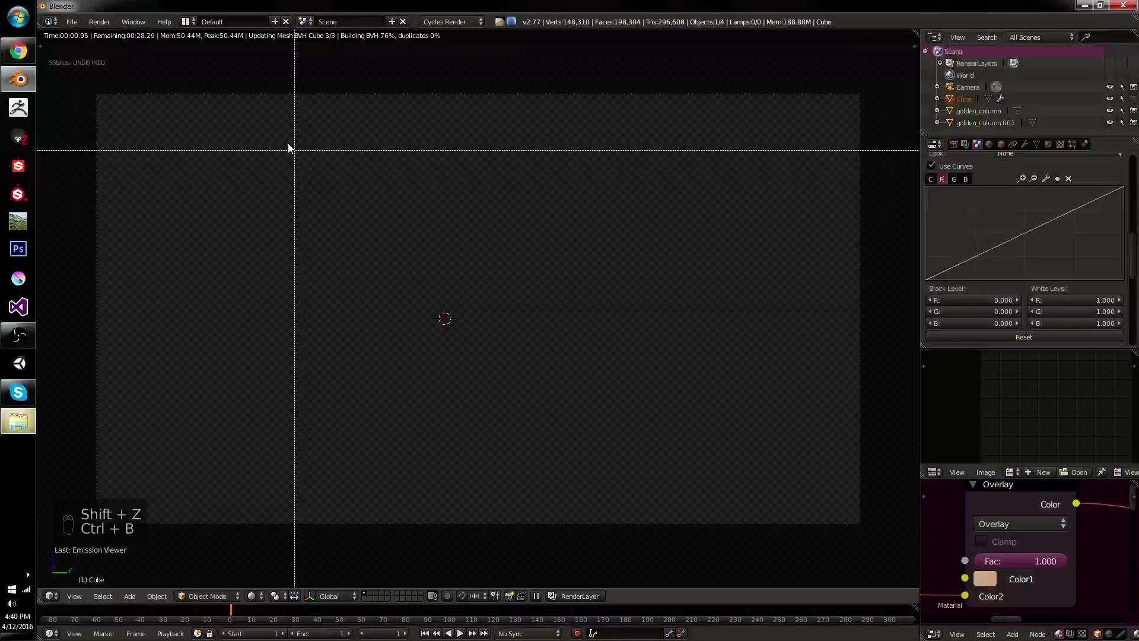
drag(270, 132, 662, 480)
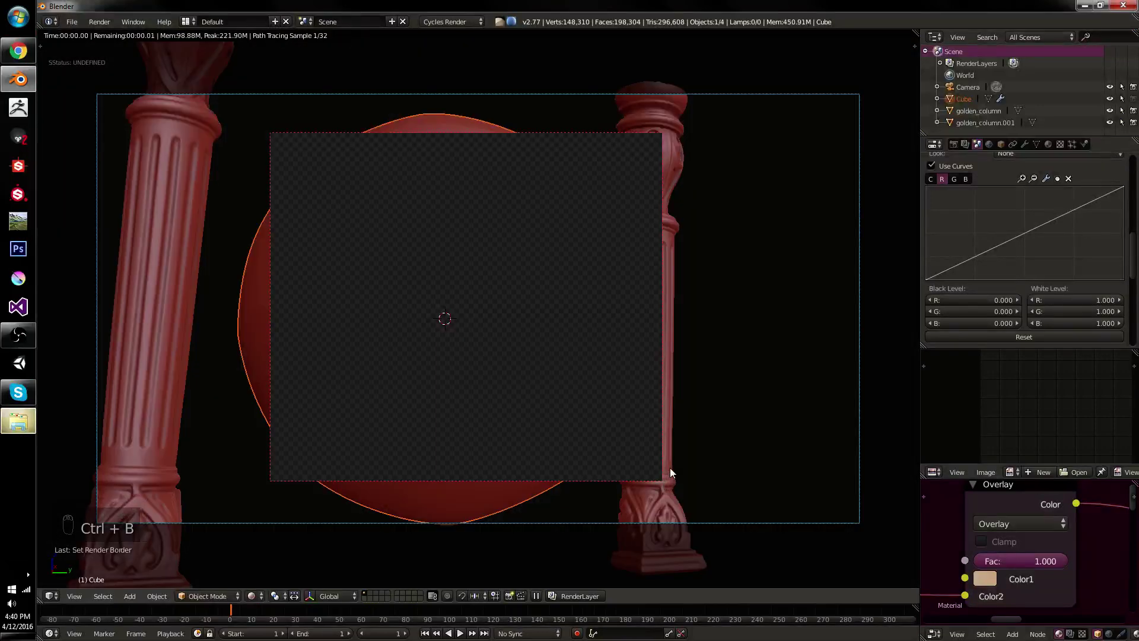
key(ctrl+b)
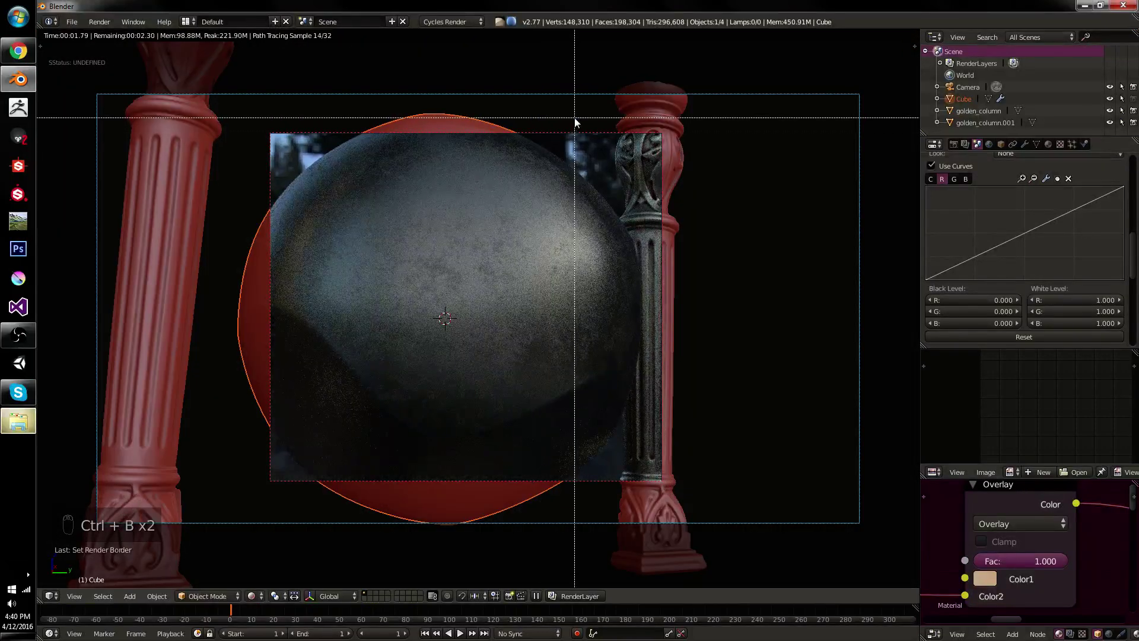
drag(574, 117, 732, 521)
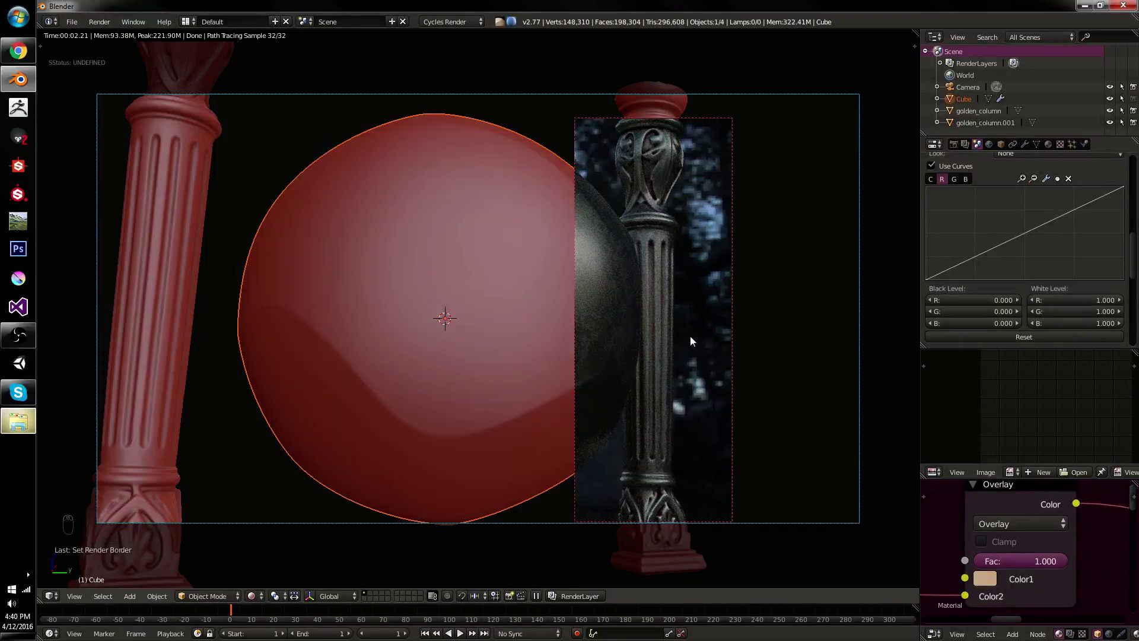
scroll(690, 336, up, 1)
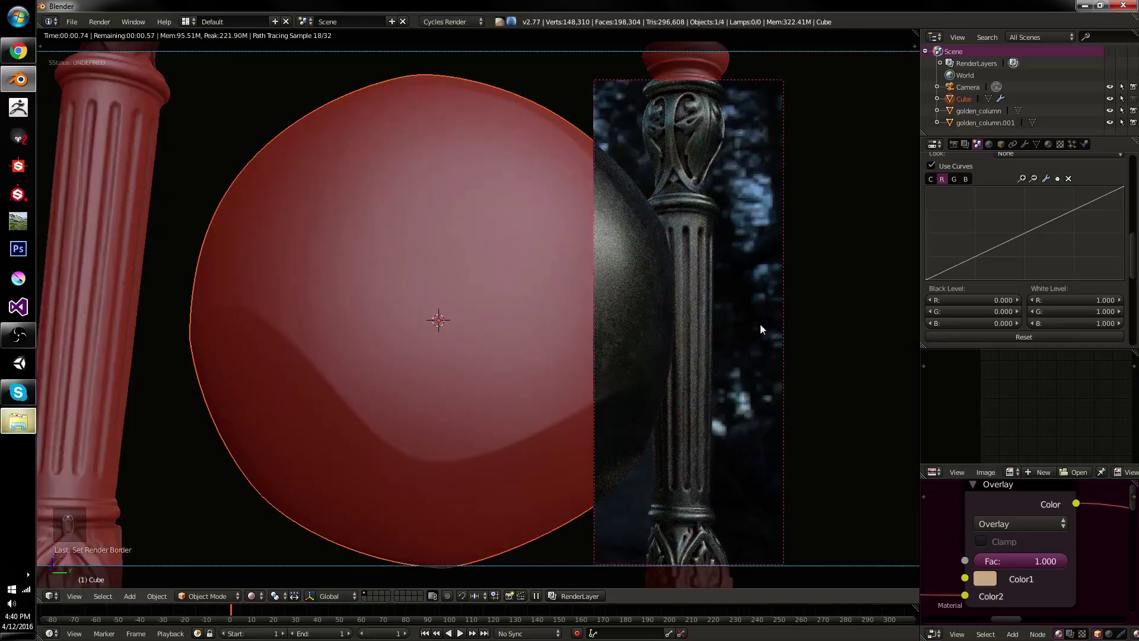
shift+middle_drag(760, 324, 753, 301)
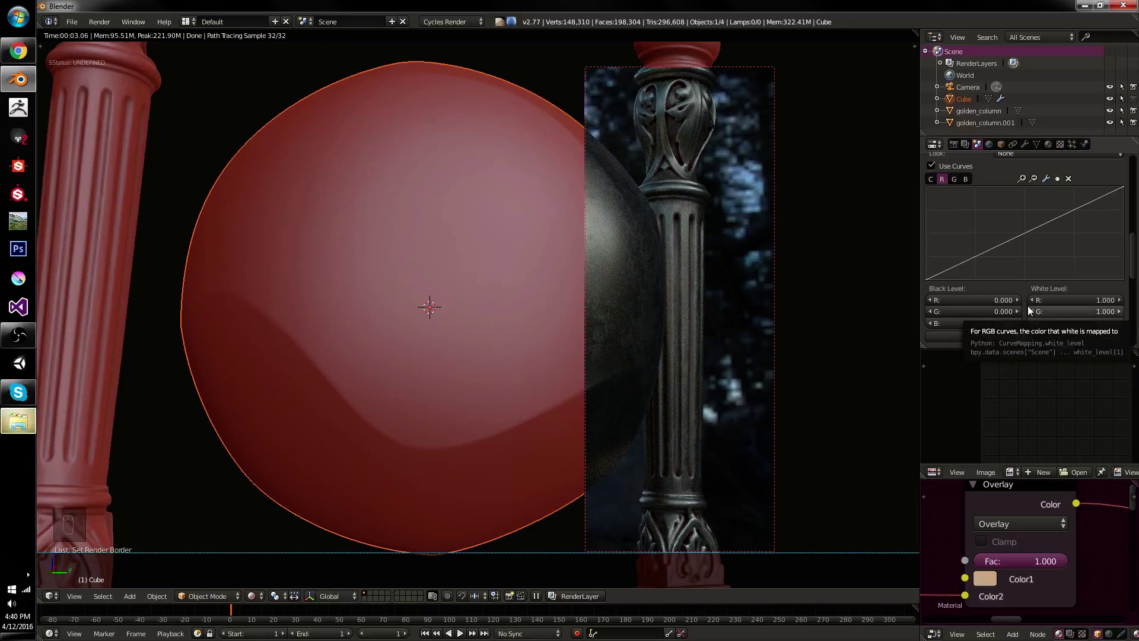
- Set the curve White Level red, green and blue values to 0.1 each
mouse_move(1035, 301)
mouse_down()
mouse_move(1086, 296)
mouse_move(1056, 300)
mouse_up()
click(1093, 300)
text(0.1)
key(Tab)
text(1)
key(Tab)
text(.1)
key(Return)
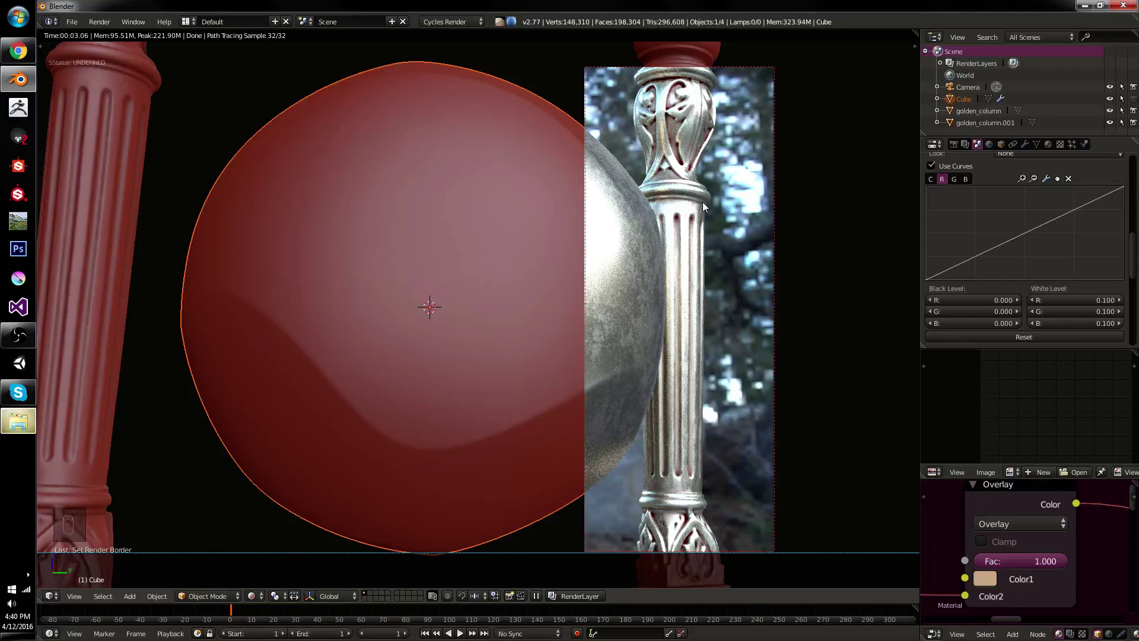
- Change the White Level to red 0.25, green 0.2 and blue 0.15
click(1068, 300)
text(.25)
key(Tab)
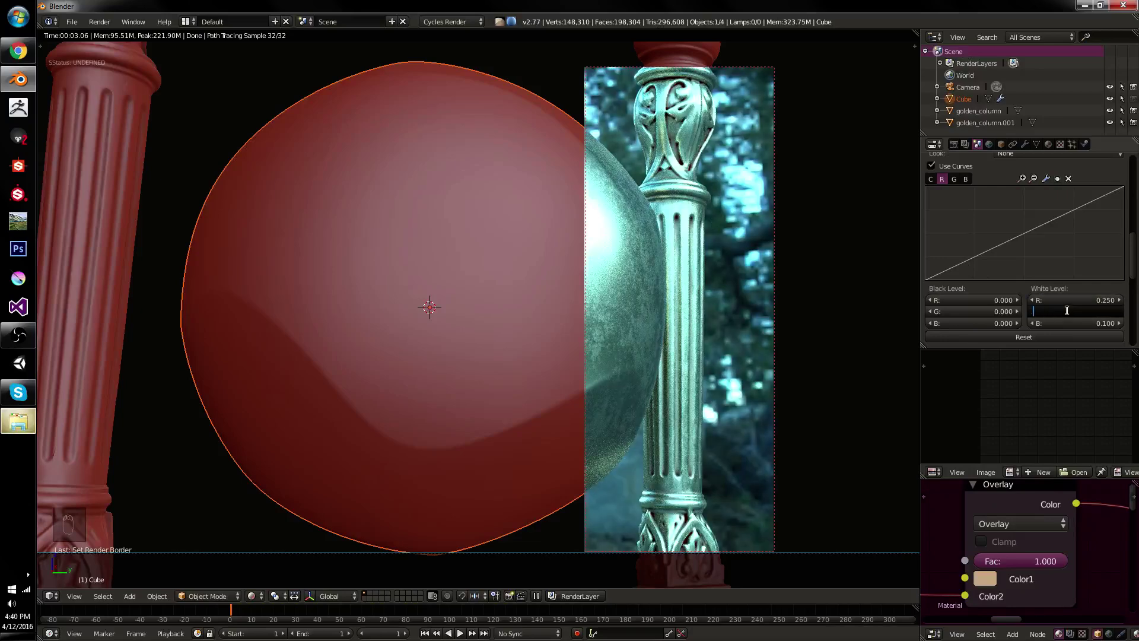
text(.2)
key(Tab)
text(.15)
key(Return)
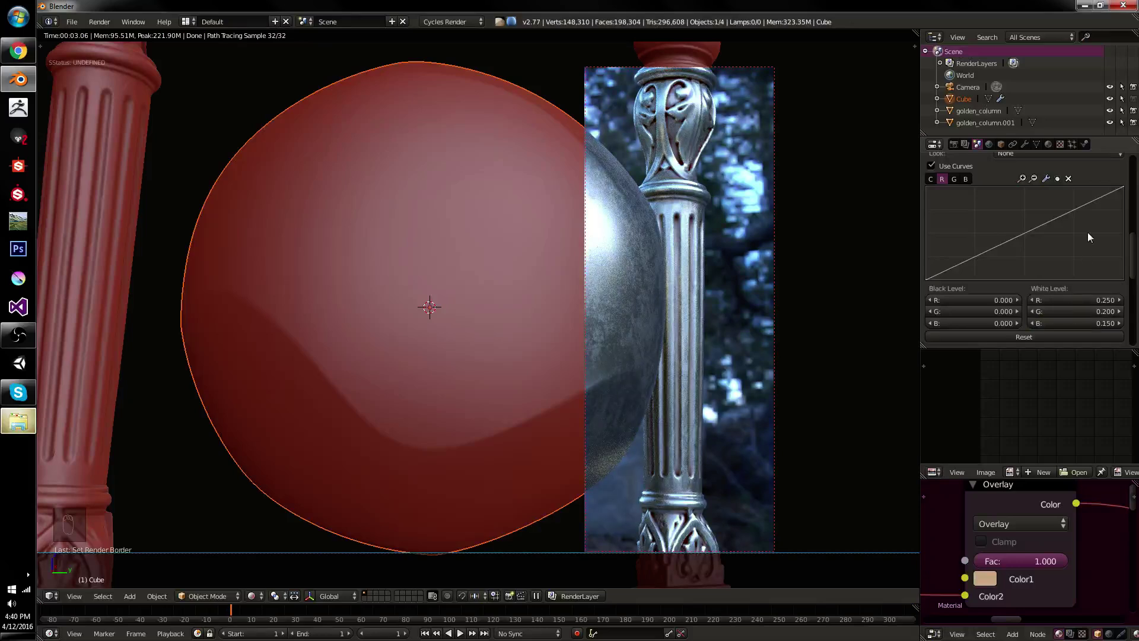
- Try White Level red 0.45 and blue 0.1, dip black blue below zero, then reset all levels
click(1074, 299)
text(.45)
key(Return)
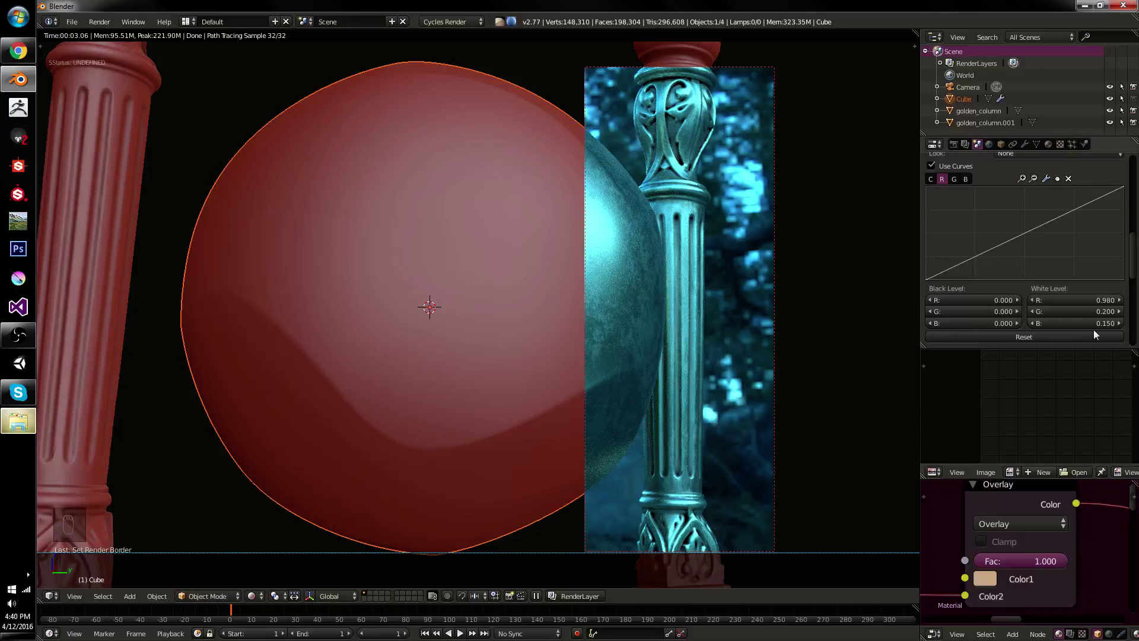
click(1091, 324)
text(.07)
key(Return)
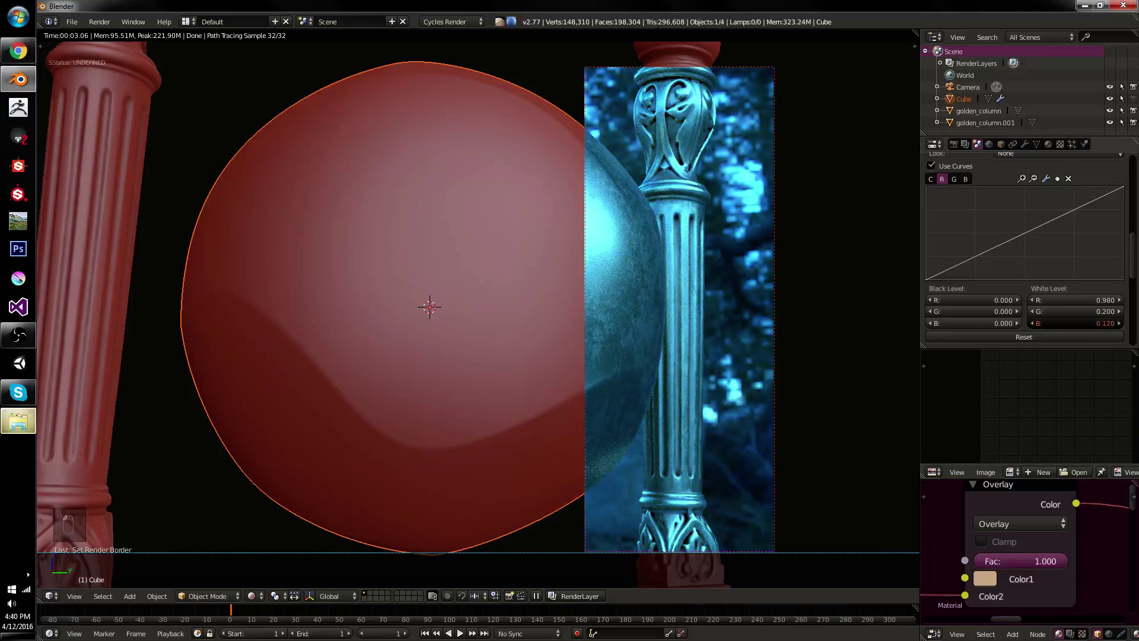
drag(1092, 323, 1113, 325)
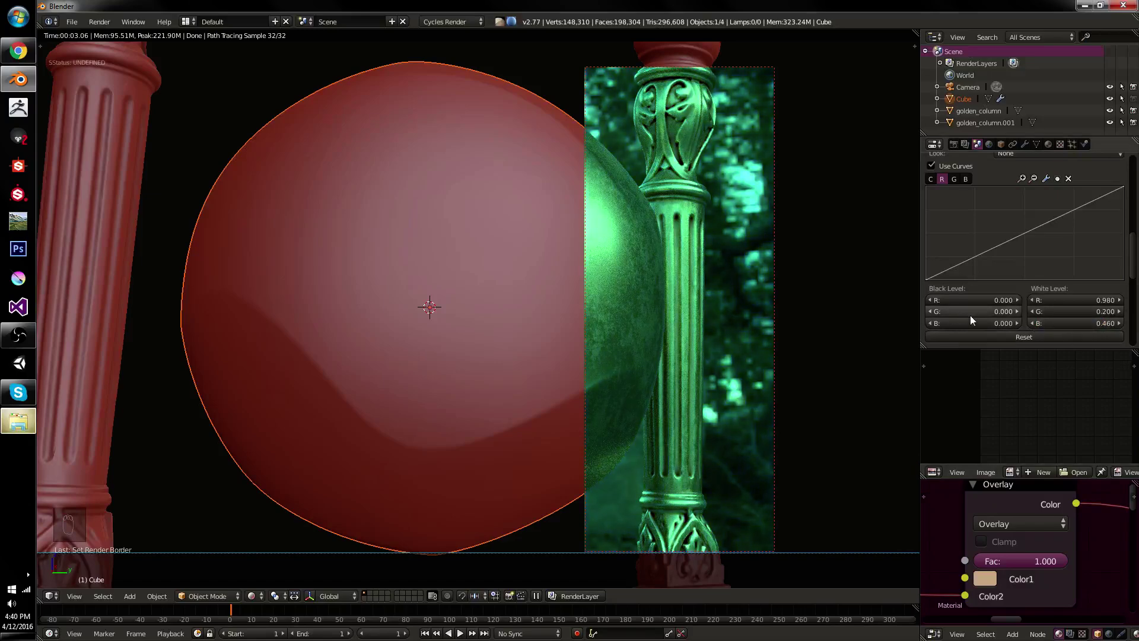
mouse_move(971, 323)
mouse_down()
mouse_move(956, 323)
mouse_move(971, 321)
mouse_up()
click(1026, 336)
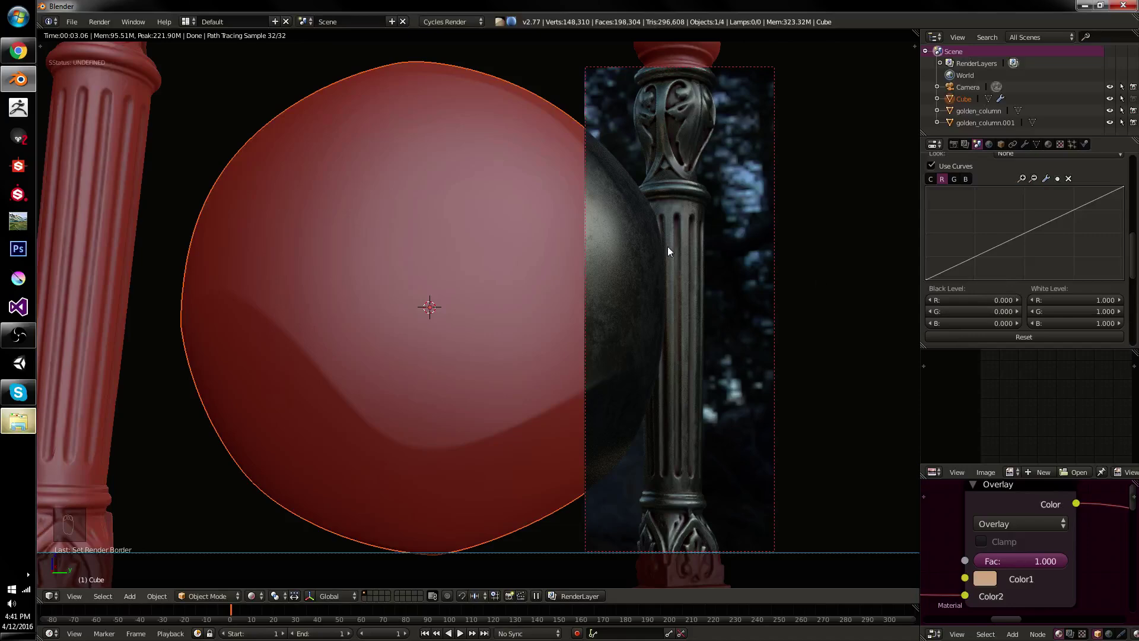
- Leave rendered preview and add a plane mesh to the scene
key(z)
key(z)
key(z)
mouse_move(661, 248)
middle_down()
mouse_move(635, 266)
mouse_move(606, 240)
mouse_move(684, 240)
mouse_move(678, 208)
mouse_move(781, 354)
middle_up()
key(shift+a)
click(649, 242)
- Tumble the new plane with free trackball rotation until it faces the view
key(r)
key(r)
key(r)
key(r)
click(813, 151)
key(r)
key(r)
click(773, 116)
middle_drag(774, 117, 713, 215)
key(r)
click(742, 188)
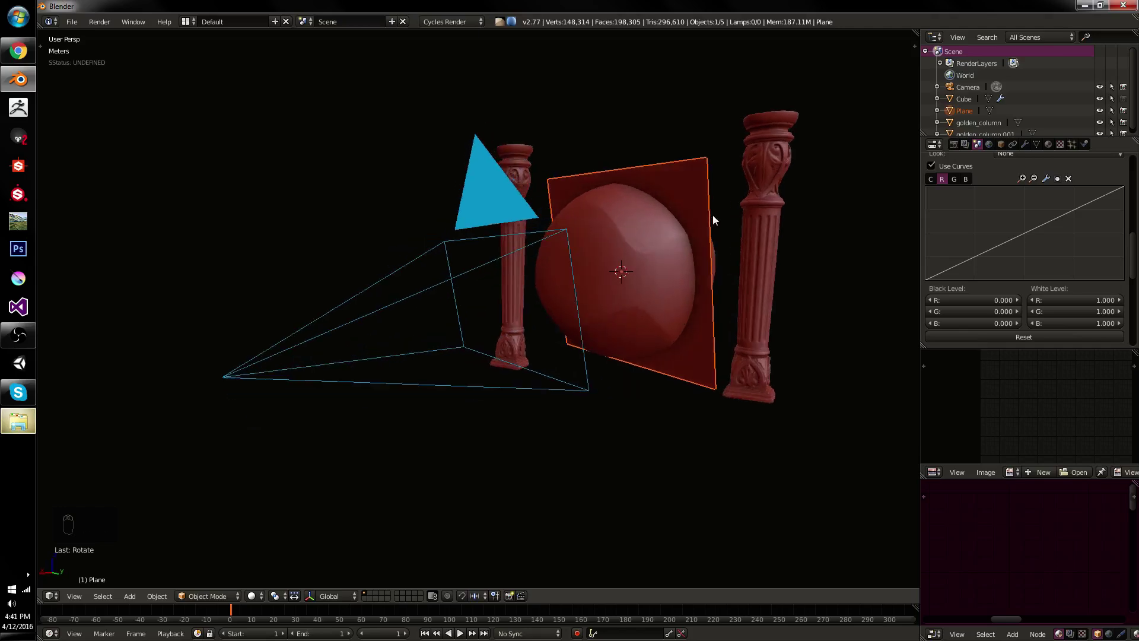
mouse_move(739, 277)
middle_down()
mouse_move(750, 301)
mouse_move(694, 295)
mouse_move(724, 272)
middle_up()
key(r)
key(r)
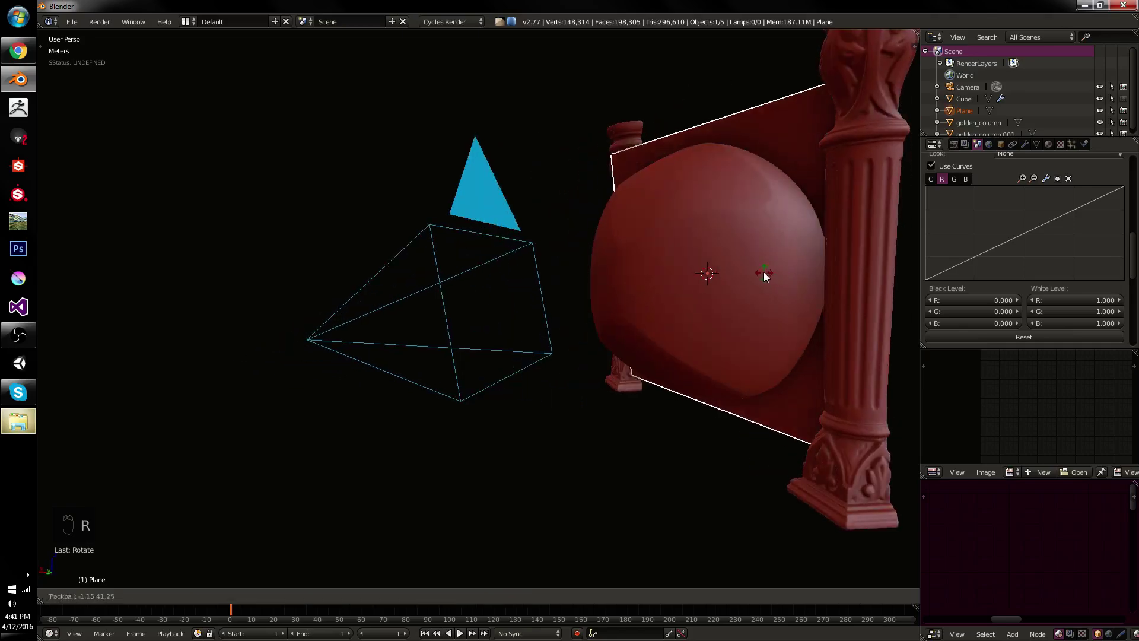
click(759, 271)
- Move the plane in front of the sphere, shrink it to a small card and adjust its tilt
key(g)
click(633, 279)
key(s)
click(592, 288)
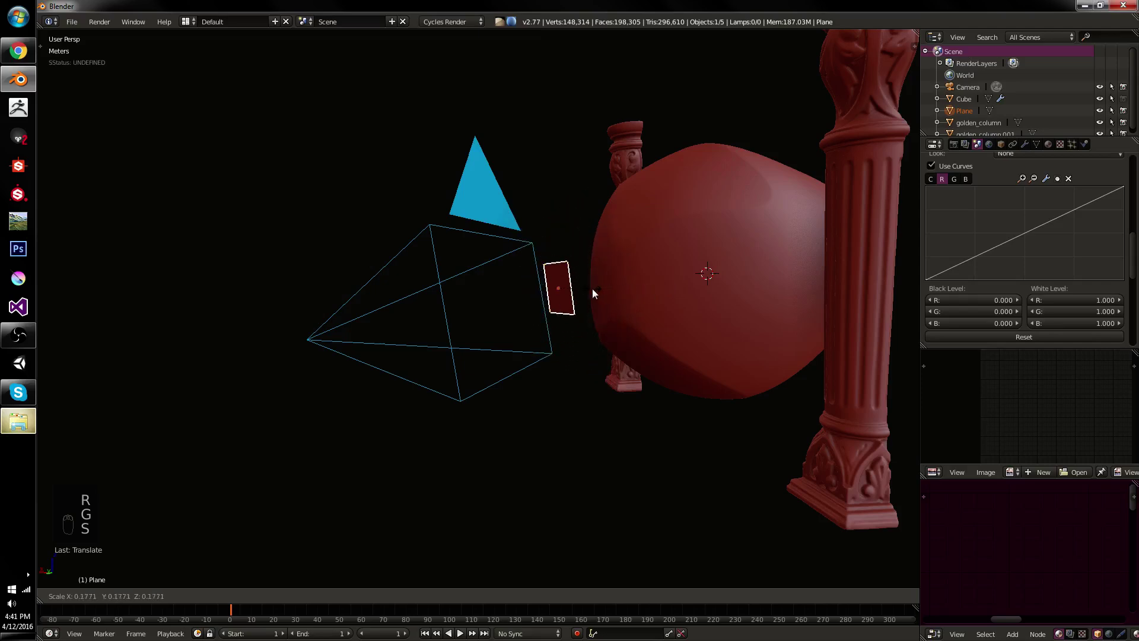
key(r)
key(r)
key(r)
click(621, 262)
middle_drag(621, 262, 621, 297)
key(r)
key(r)
click(628, 392)
scroll(531, 319, up, 5)
- Duplicate the small card and position the copy to its right
key(shift+d)
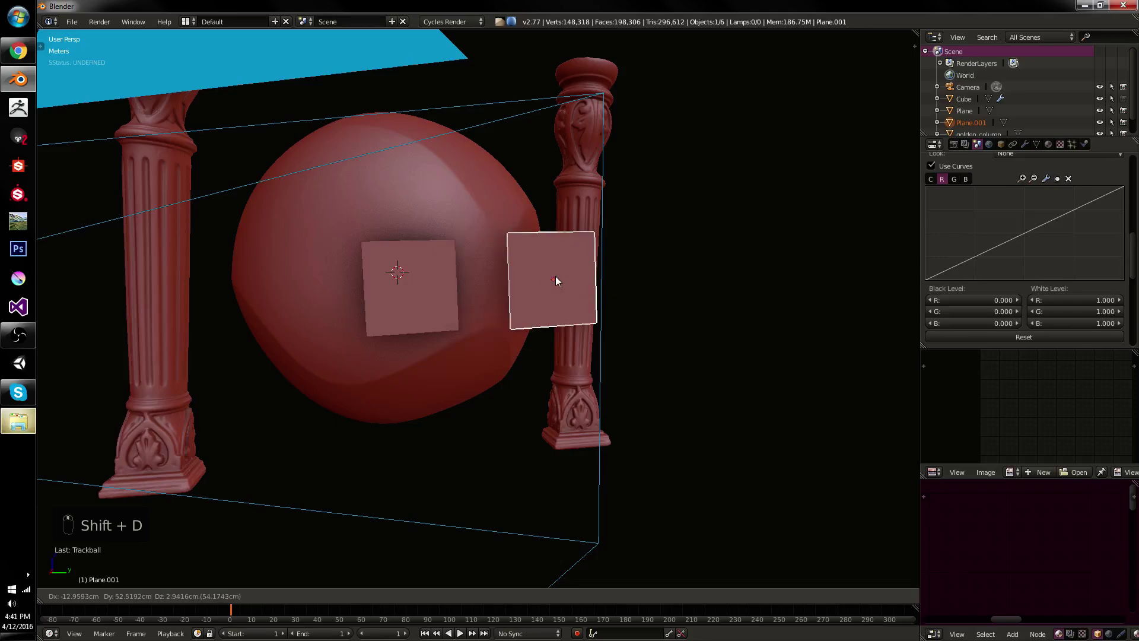
click(555, 277)
key(r)
key(g)
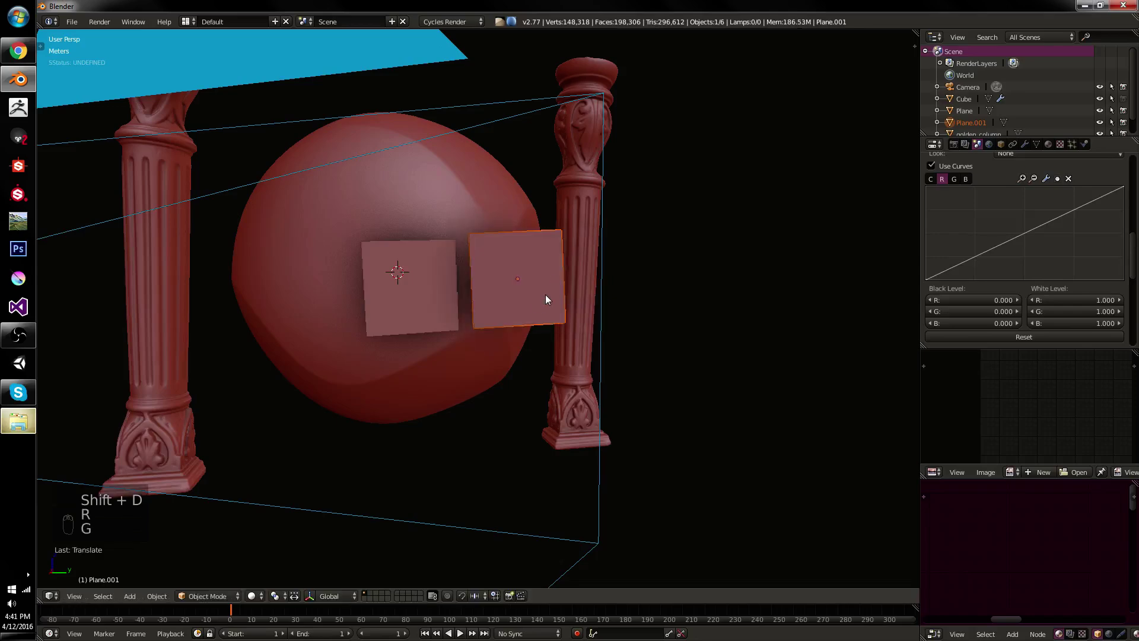
key(g)
click(553, 289)
middle_drag(553, 288, 465, 303)
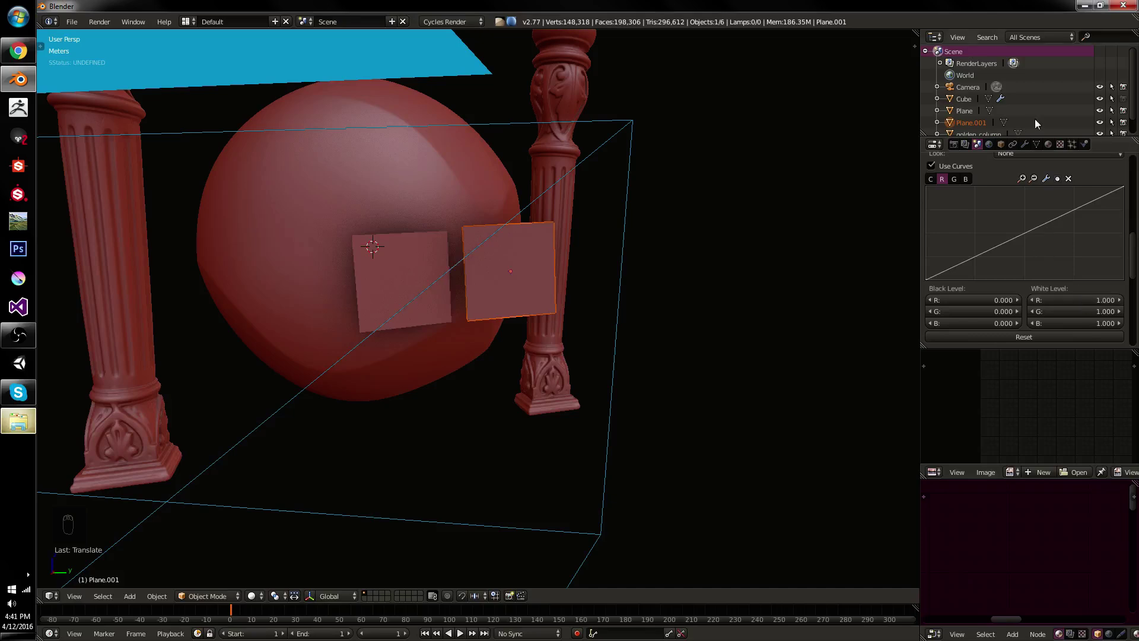
- Give the copied plane a new material using the Dielectric shader with roughness raised to 0.533
click(1048, 144)
click(1001, 221)
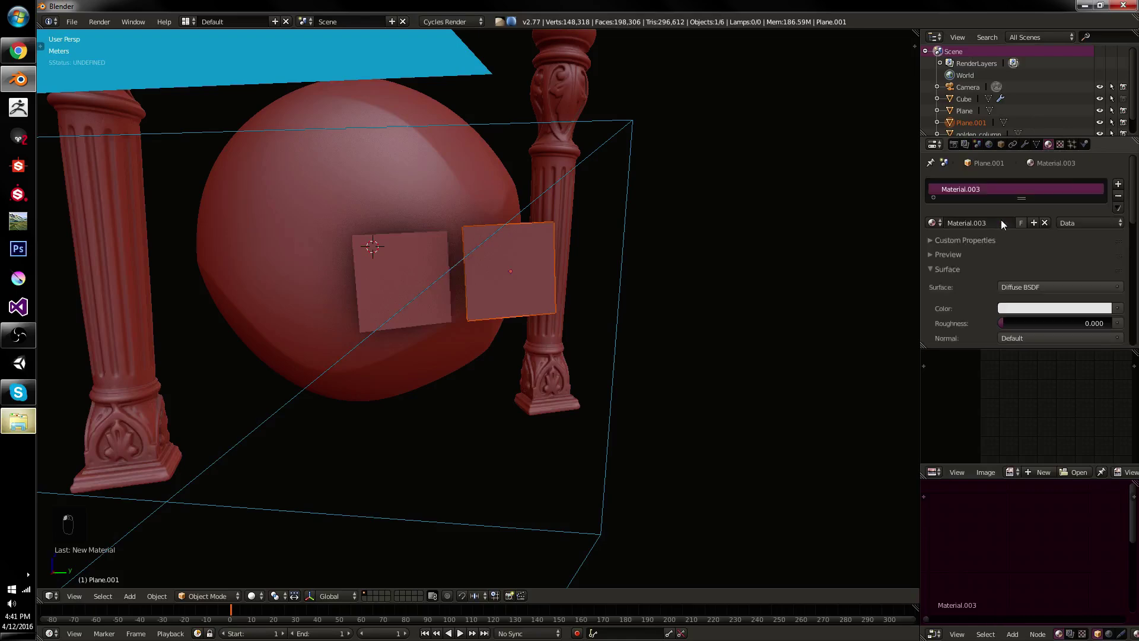
scroll(1050, 279, down, 2)
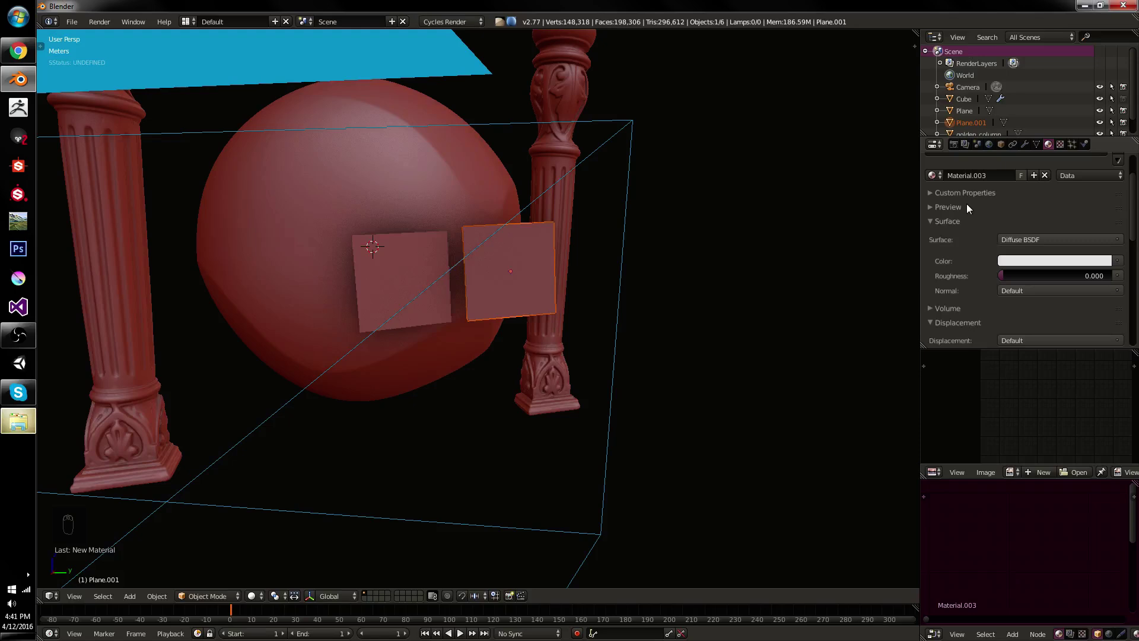
click(1020, 239)
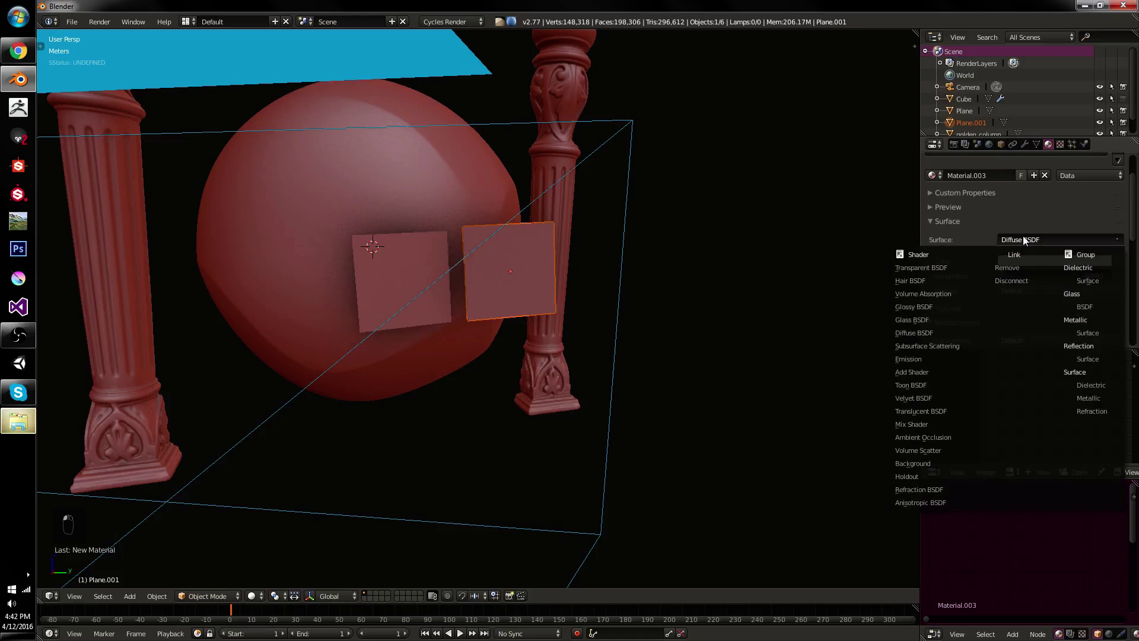
click(1084, 384)
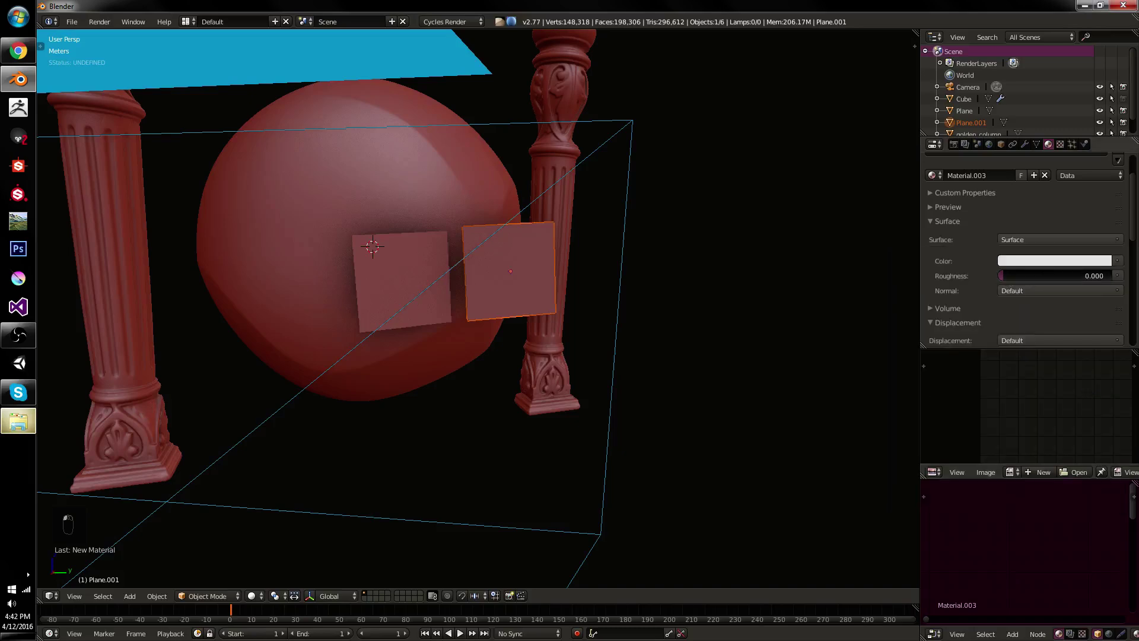
mouse_move(1045, 276)
mouse_down()
mouse_move(1076, 275)
mouse_move(1032, 275)
mouse_move(1065, 275)
mouse_move(1055, 286)
mouse_up()
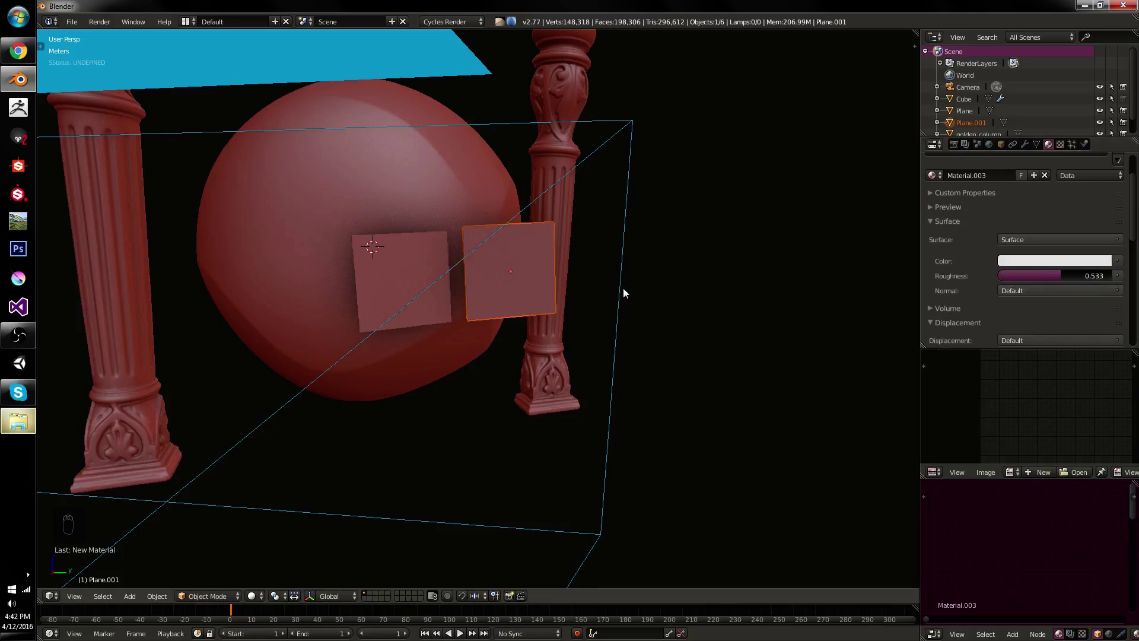
- View through the camera with a render border around both planes in rendered preview
key(KP_0)
scroll(670, 278, up, 4)
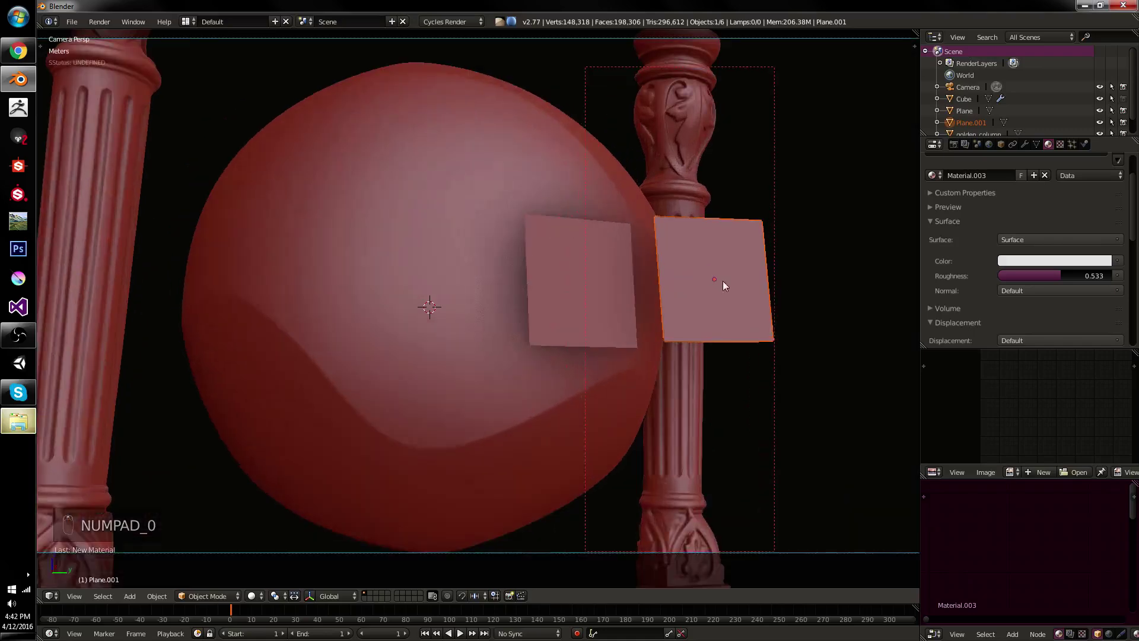
key(ctrl+b)
drag(507, 192, 803, 369)
key(shift+z)
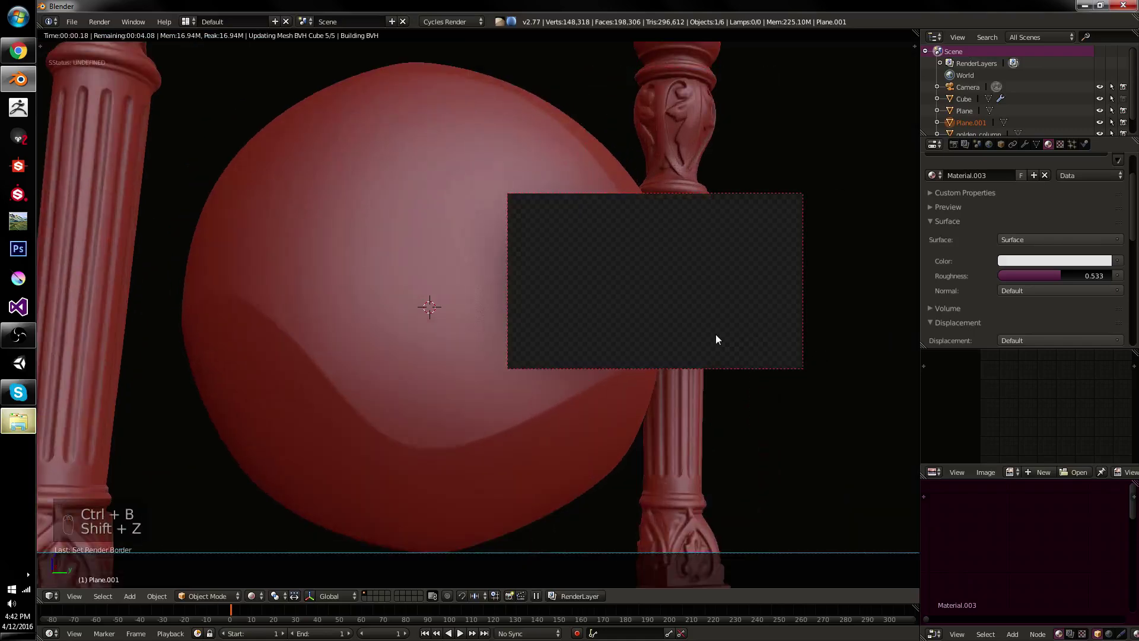
- Give the original plane a new Dielectric material with a near-black surface colour
right_click(597, 285)
click(1002, 175)
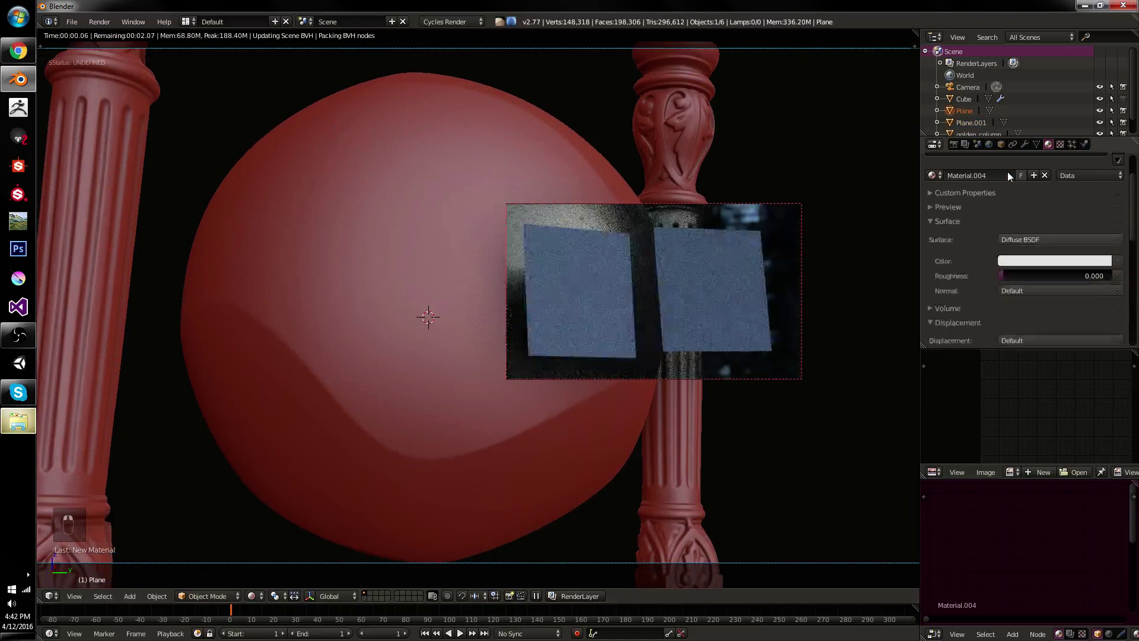
click(1092, 240)
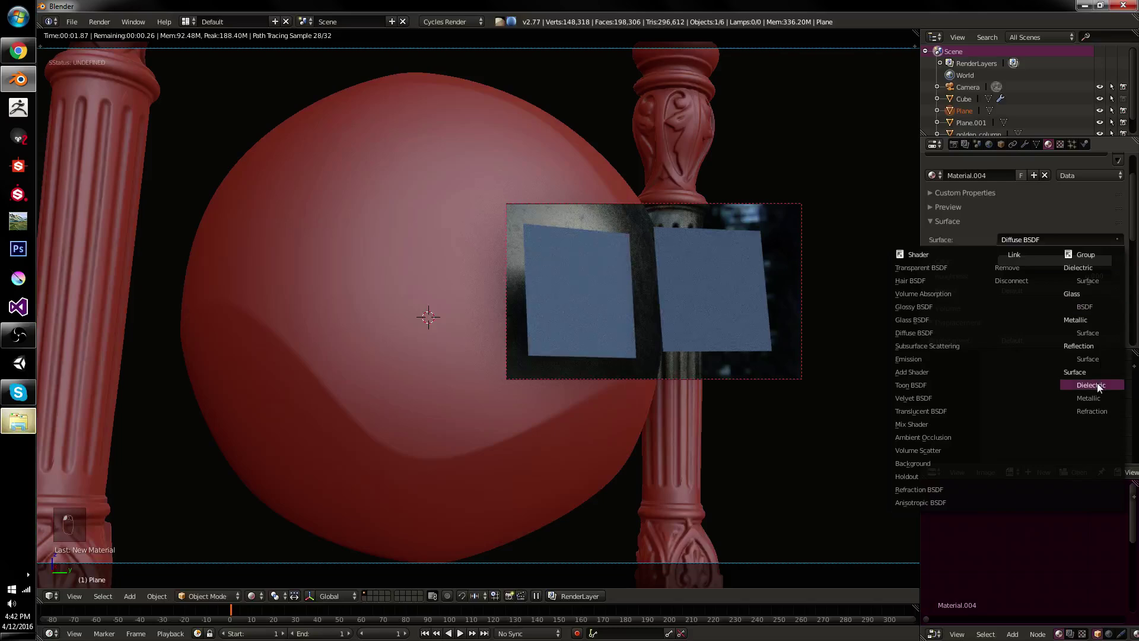
click(1098, 385)
click(1092, 261)
drag(1102, 101, 1102, 176)
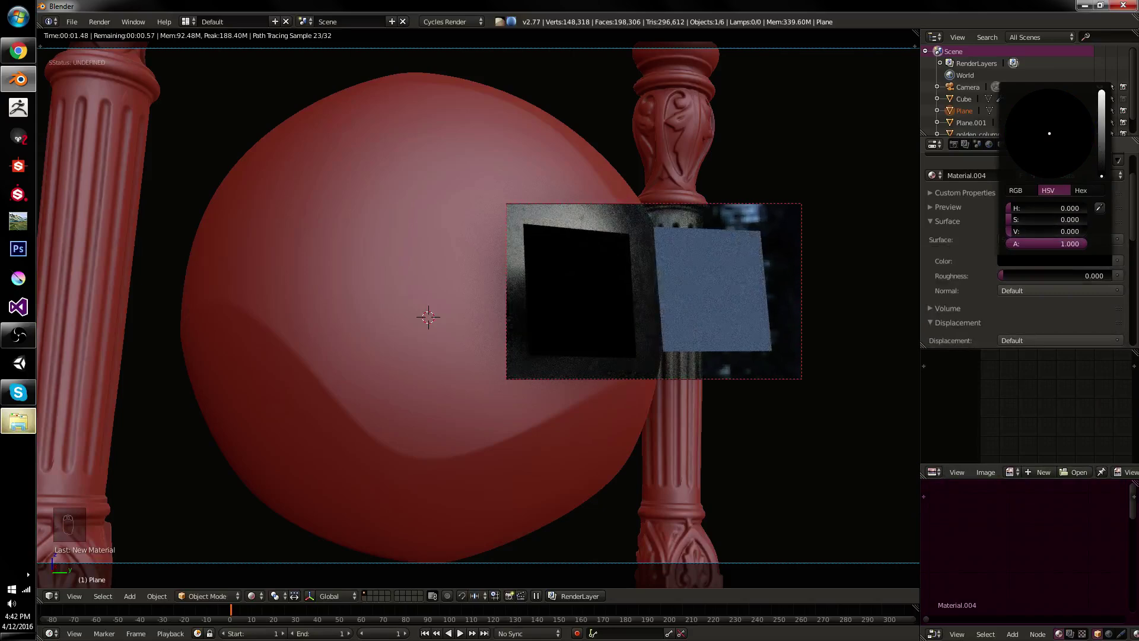
drag(1012, 230, 1021, 230)
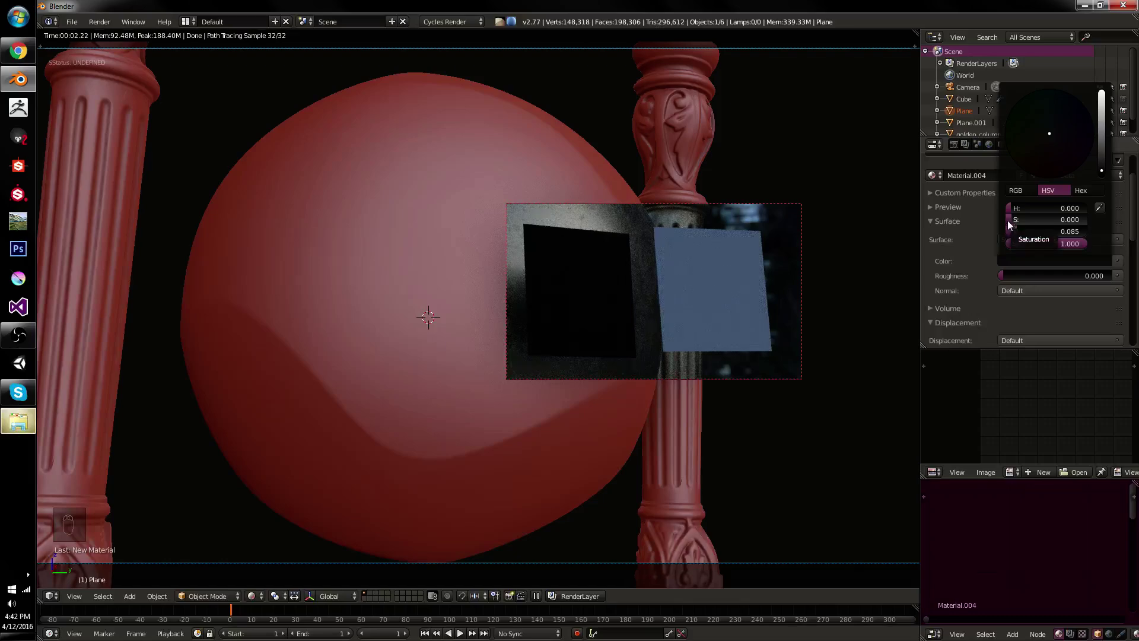
drag(1019, 231, 1012, 230)
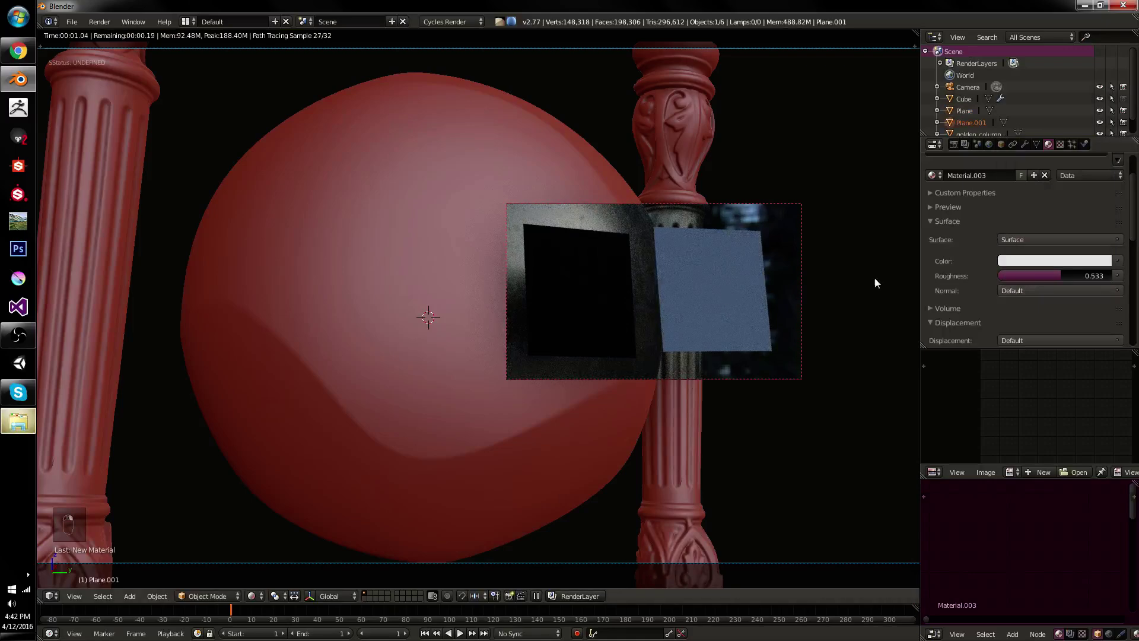
- Brighten the copy's light colour slightly and set the dark plane's roughness to 0.598
click(1061, 262)
click(1061, 261)
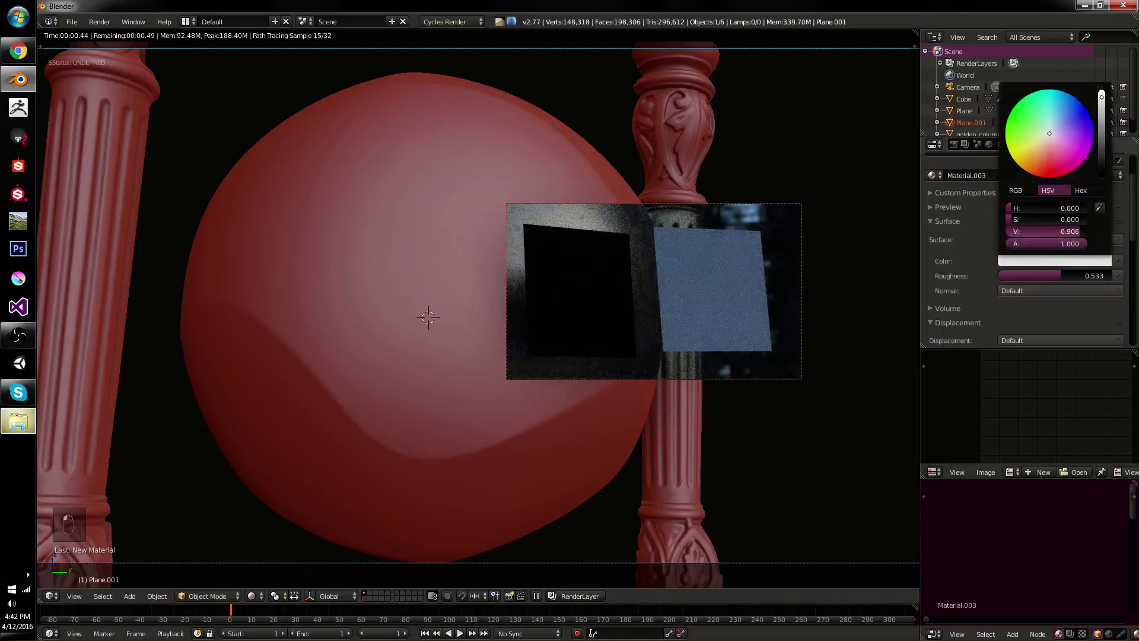
drag(1062, 231, 1084, 231)
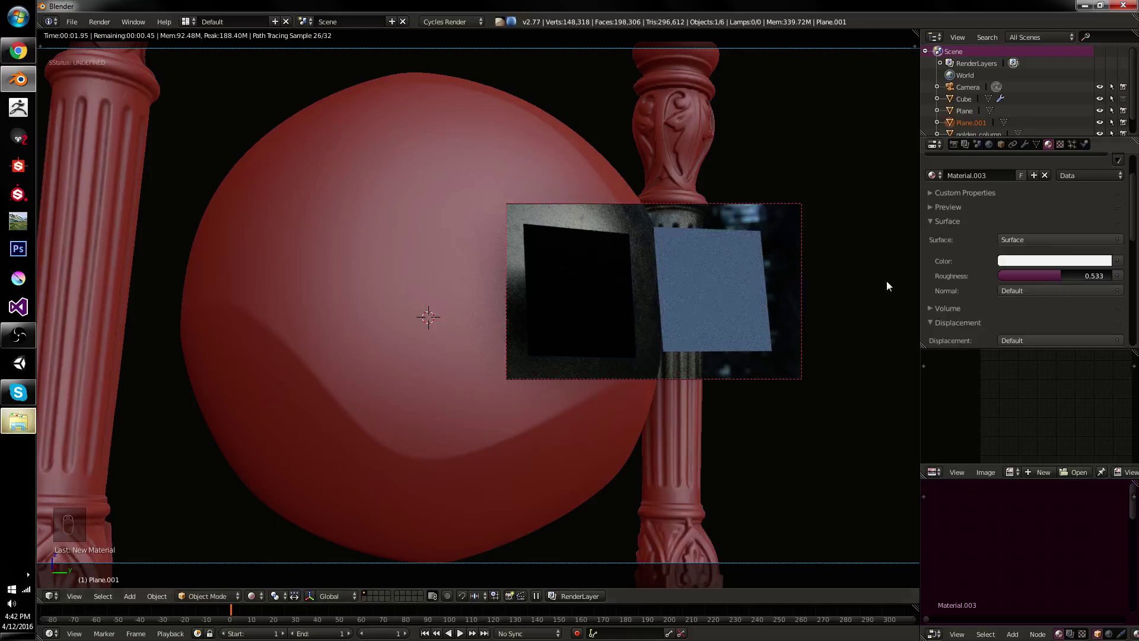
right_click(705, 279)
drag(1002, 274, 1069, 278)
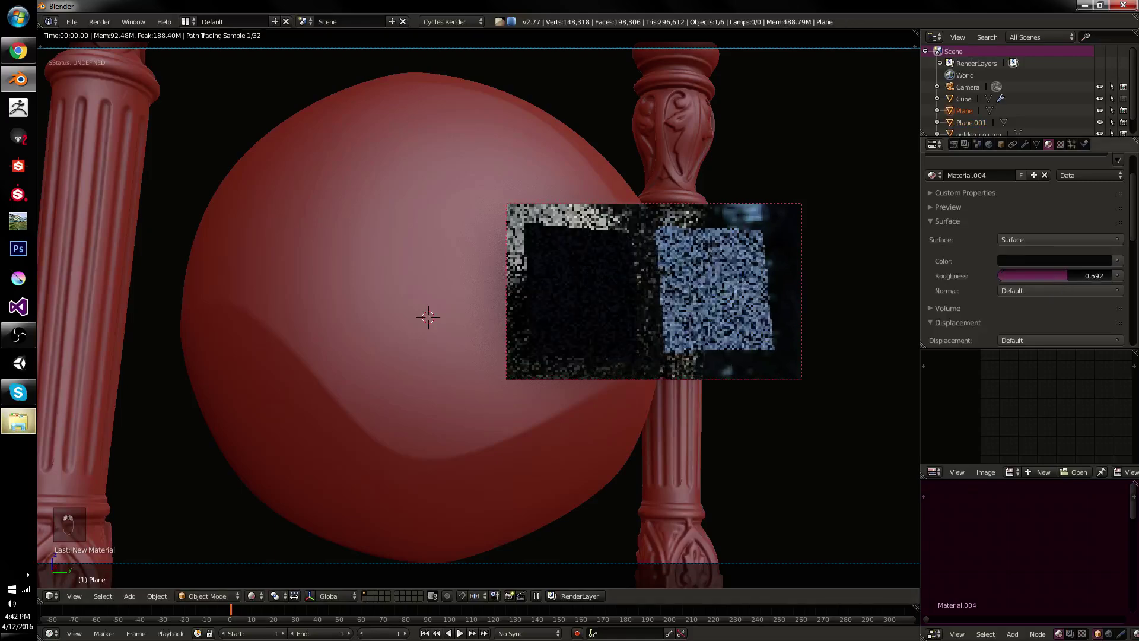
click(1069, 276)
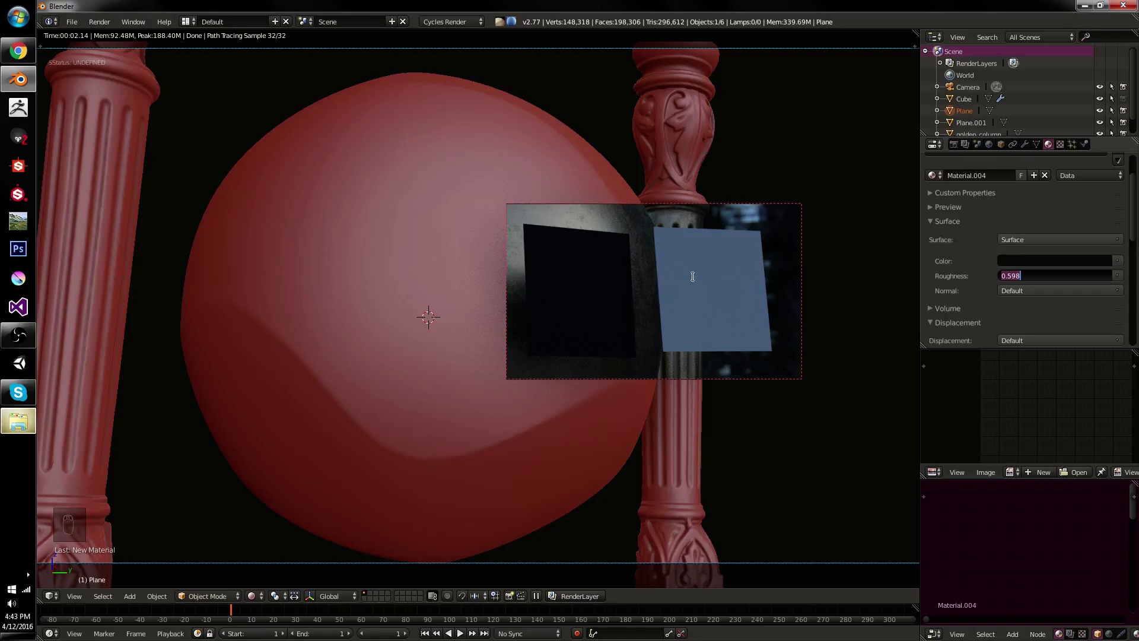
key(Return)
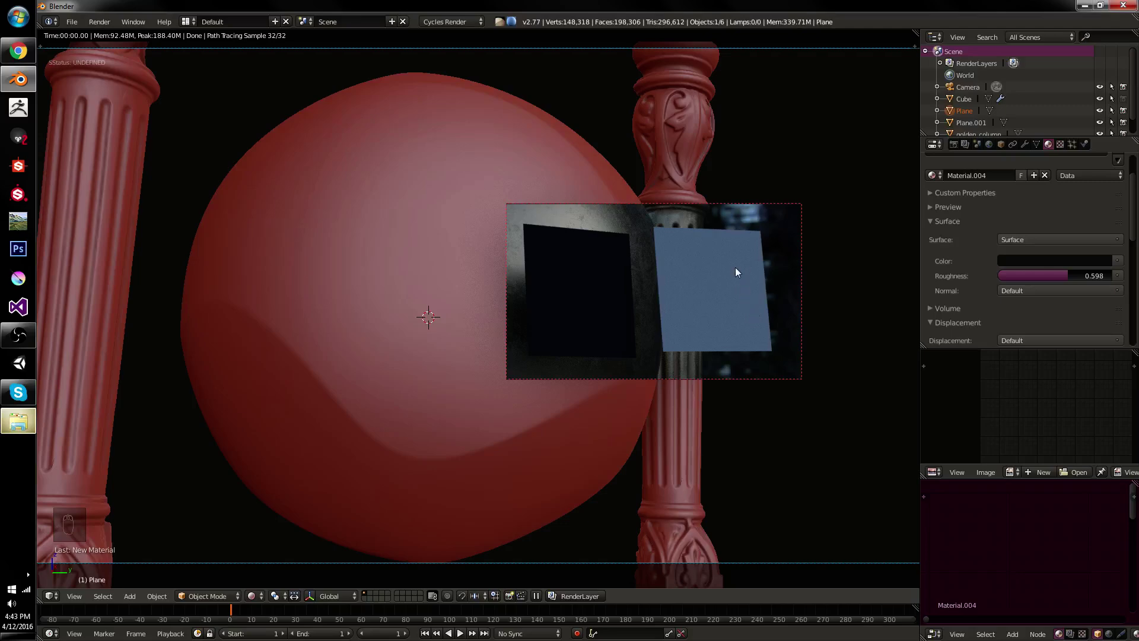
- Switch back to solid shading and redraw the render border tightly around both cards
key(z)
key(z)
key(z)
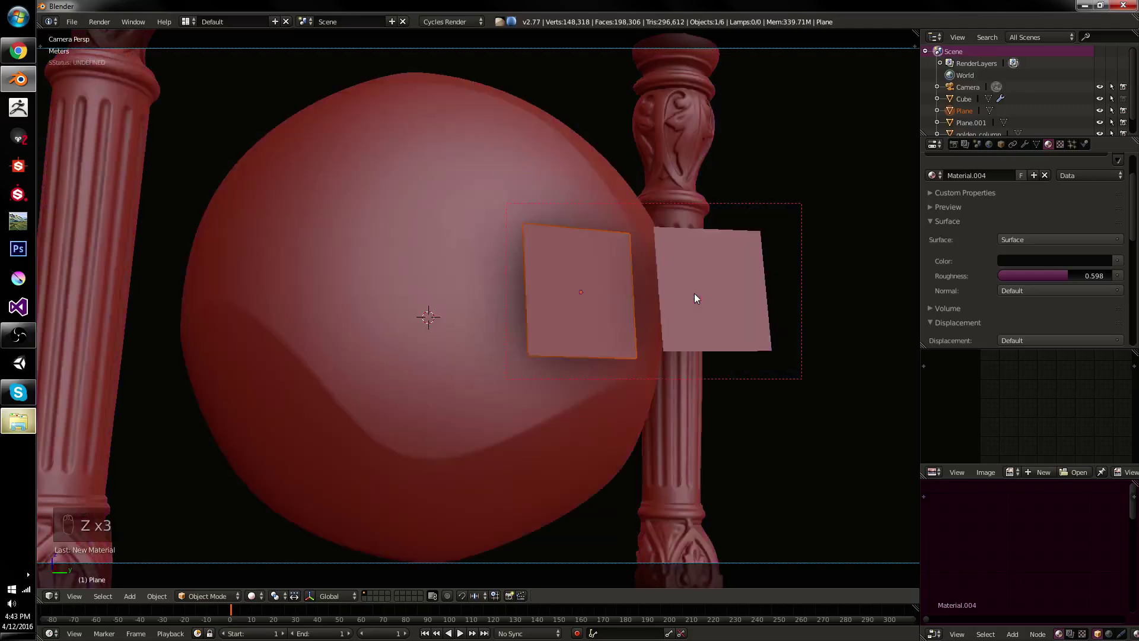
key(ctrl+b)
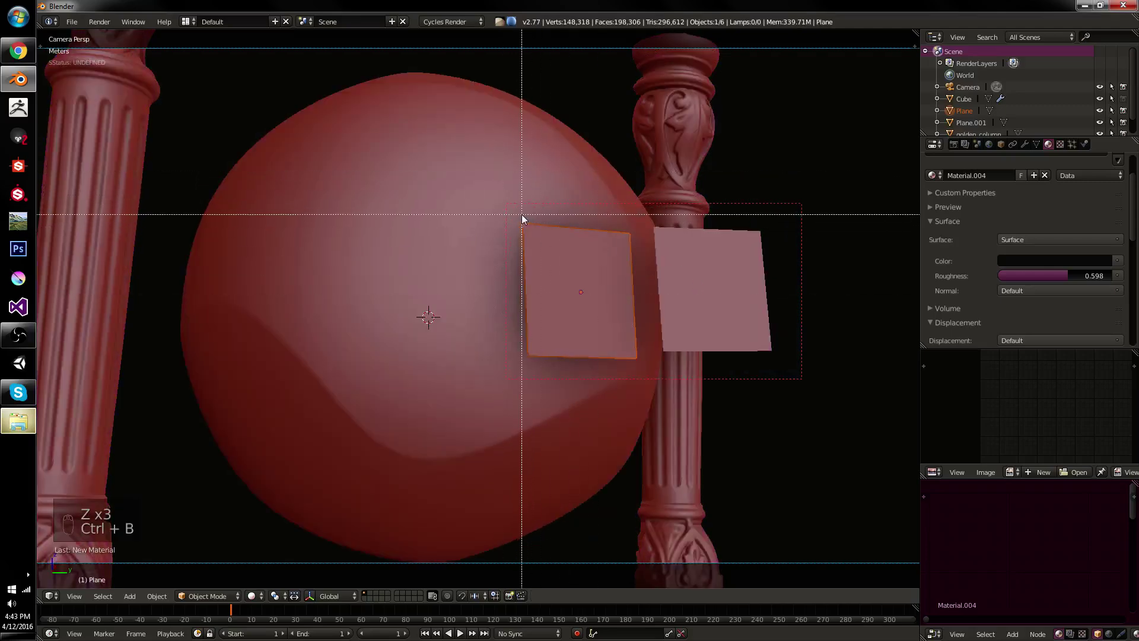
drag(514, 212, 778, 362)
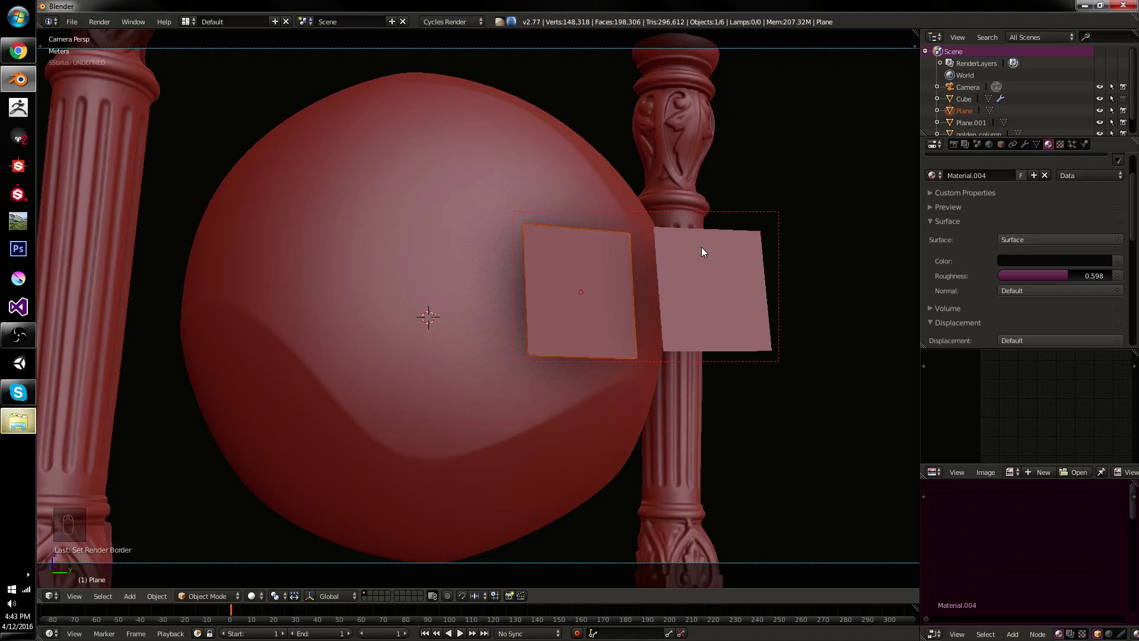
- Render the bordered region with F12 and sample pixel colours of the two cards in the result
key(F12)
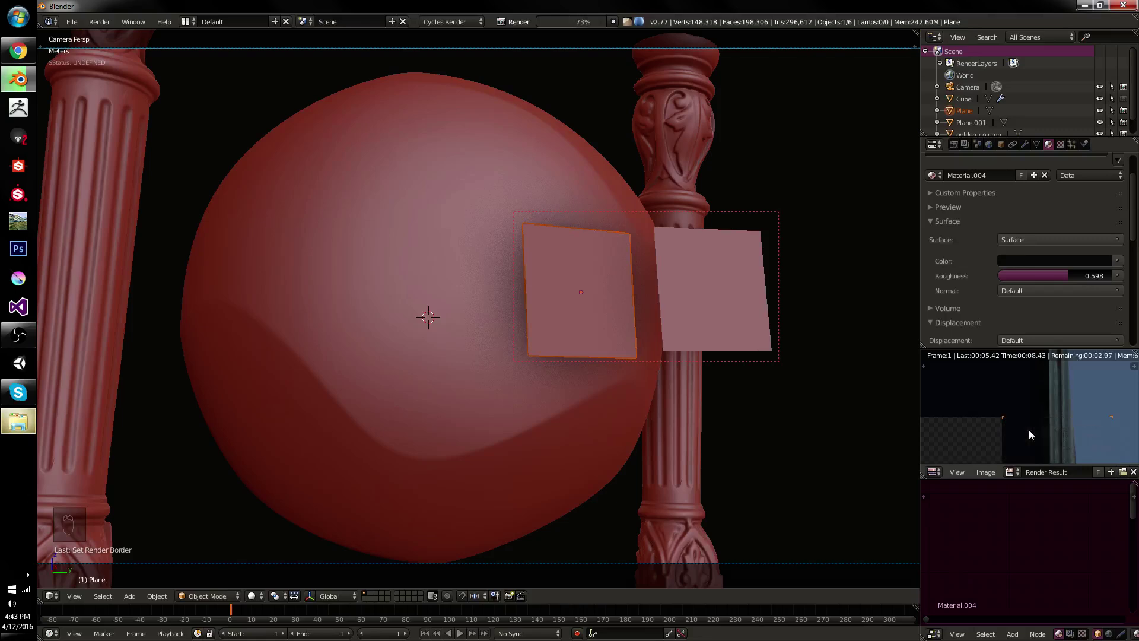
middle_drag(1033, 423, 998, 421)
scroll(1074, 405, down, 4)
scroll(1050, 407, up, 6)
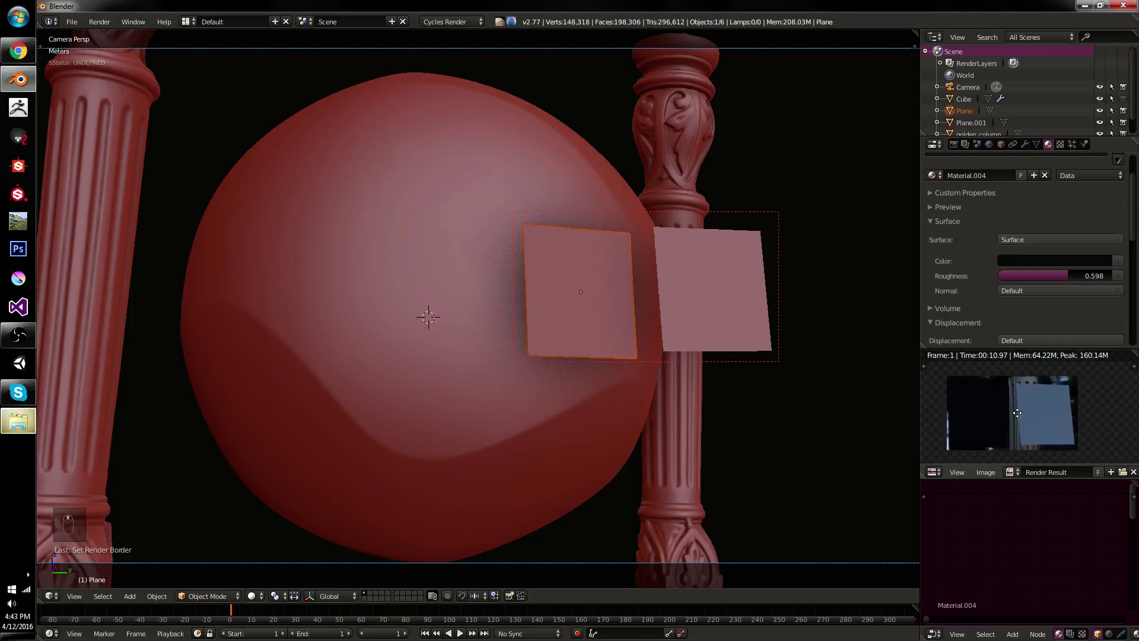
scroll(1044, 406, down, 3)
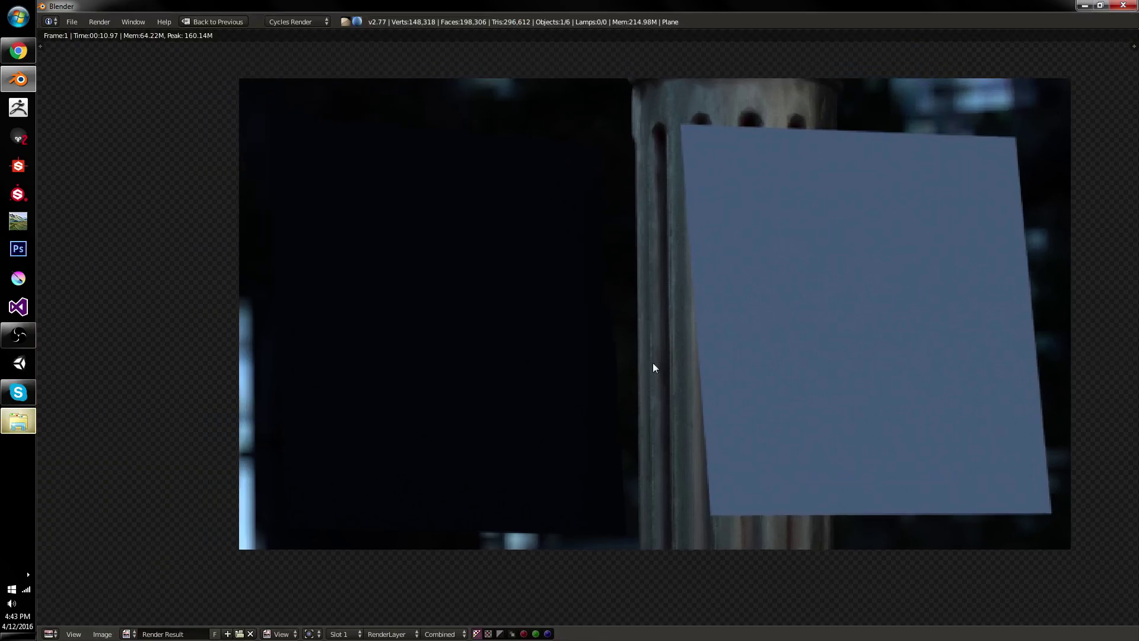
drag(484, 234, 485, 258)
drag(485, 259, 488, 258)
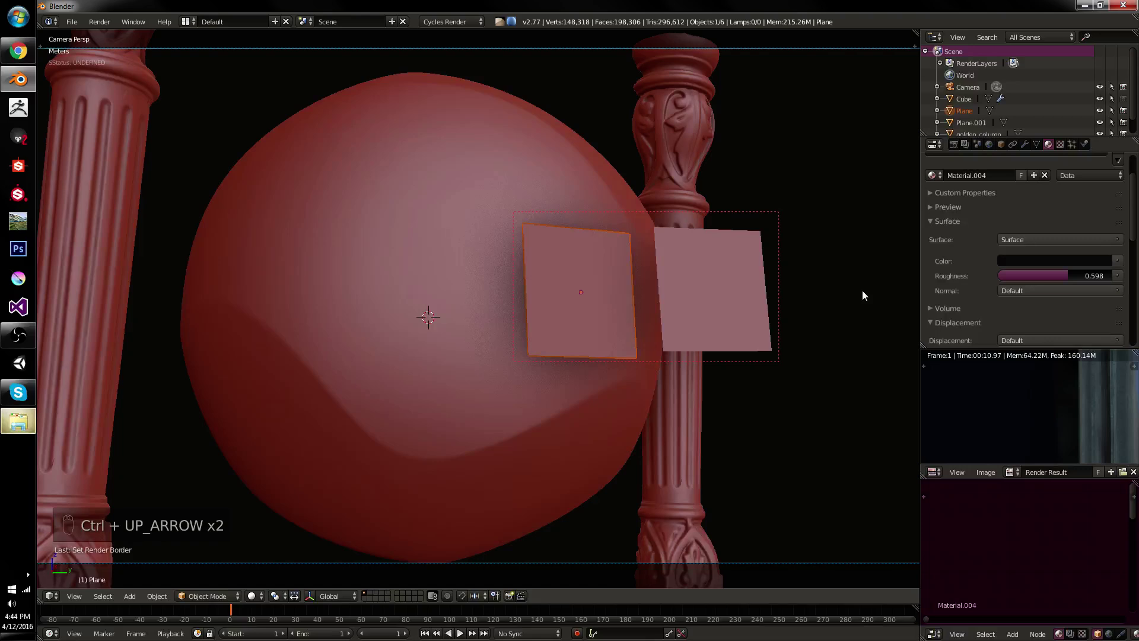
- Show the Color Management settings in Scene properties and sample pixels in the render preview
scroll(1050, 409, down, 4)
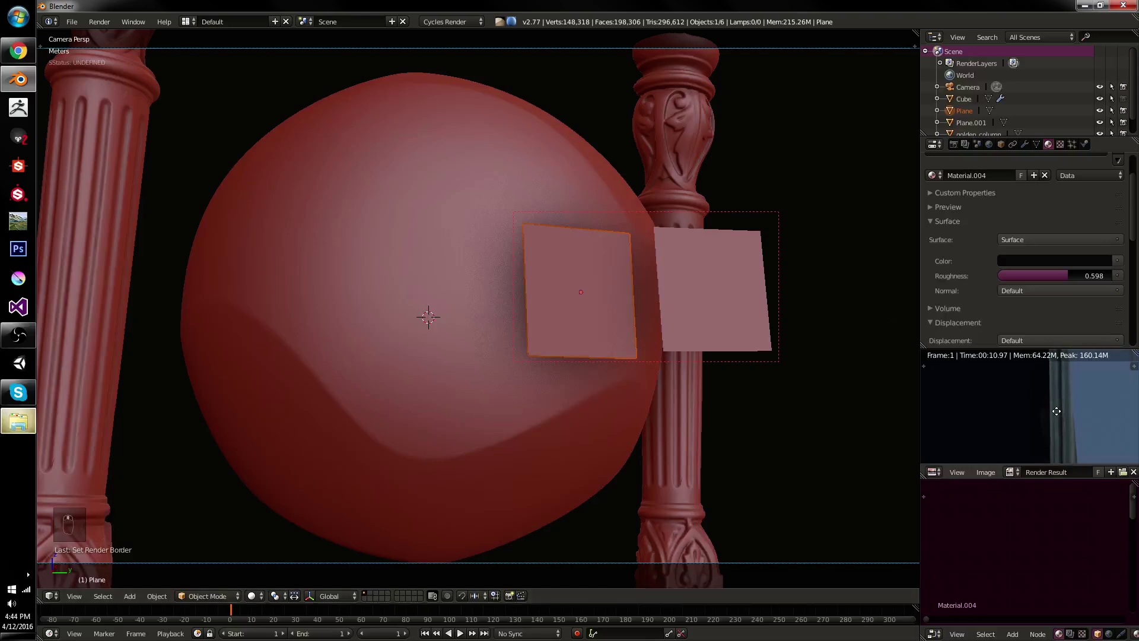
scroll(1036, 404, up, 4)
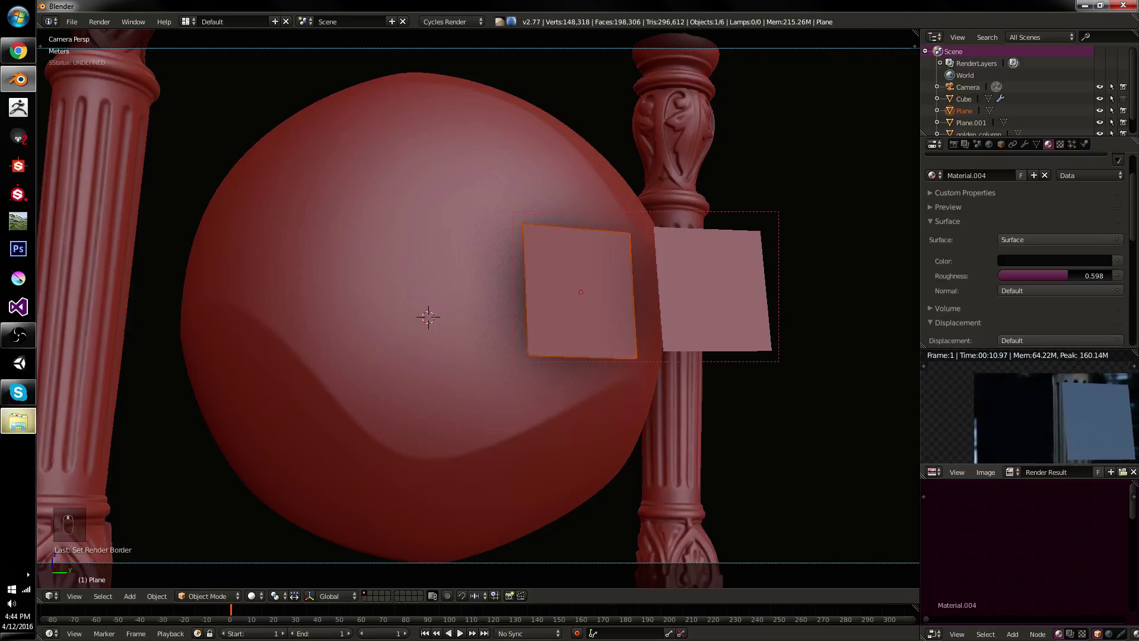
click(977, 144)
scroll(1003, 190, down, 5)
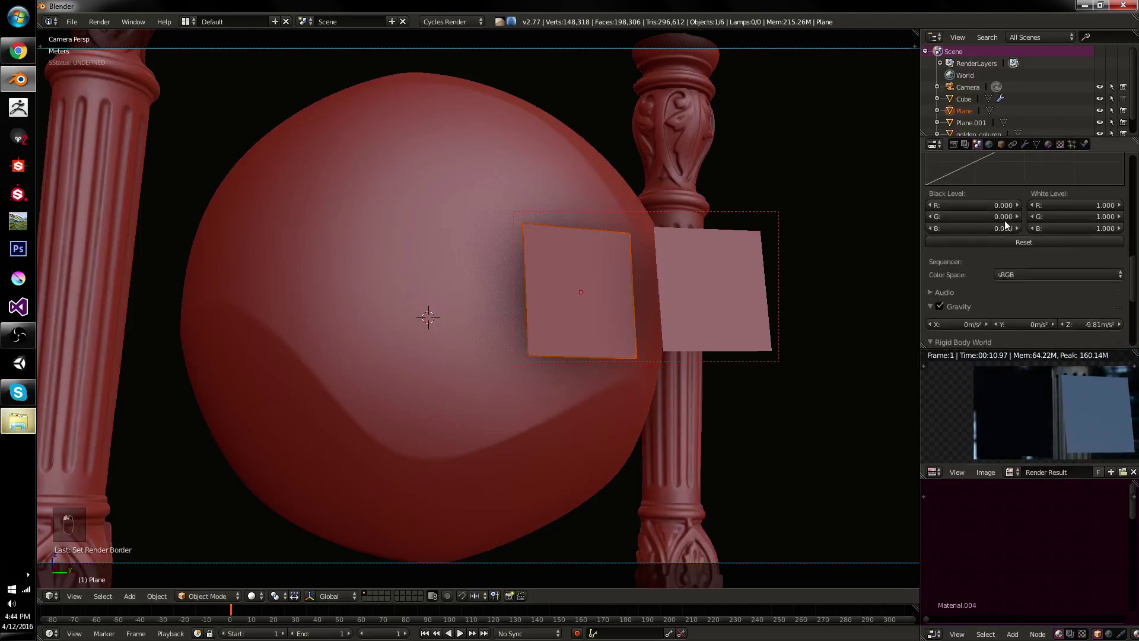
scroll(1043, 391, up, 5)
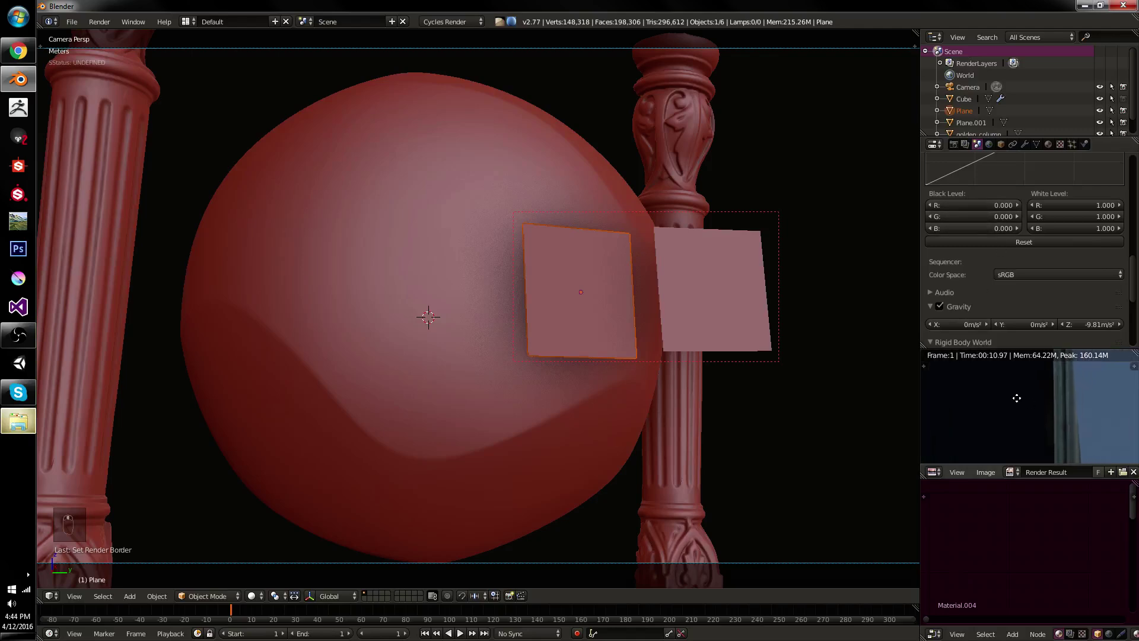
scroll(1034, 393, down, 1)
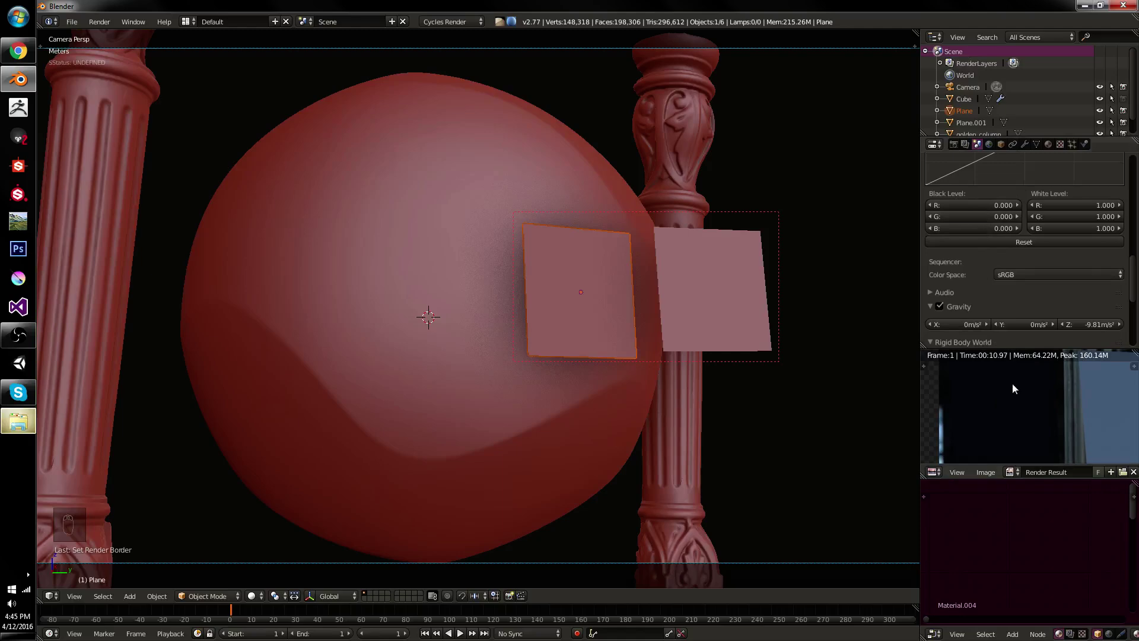
click(1002, 406)
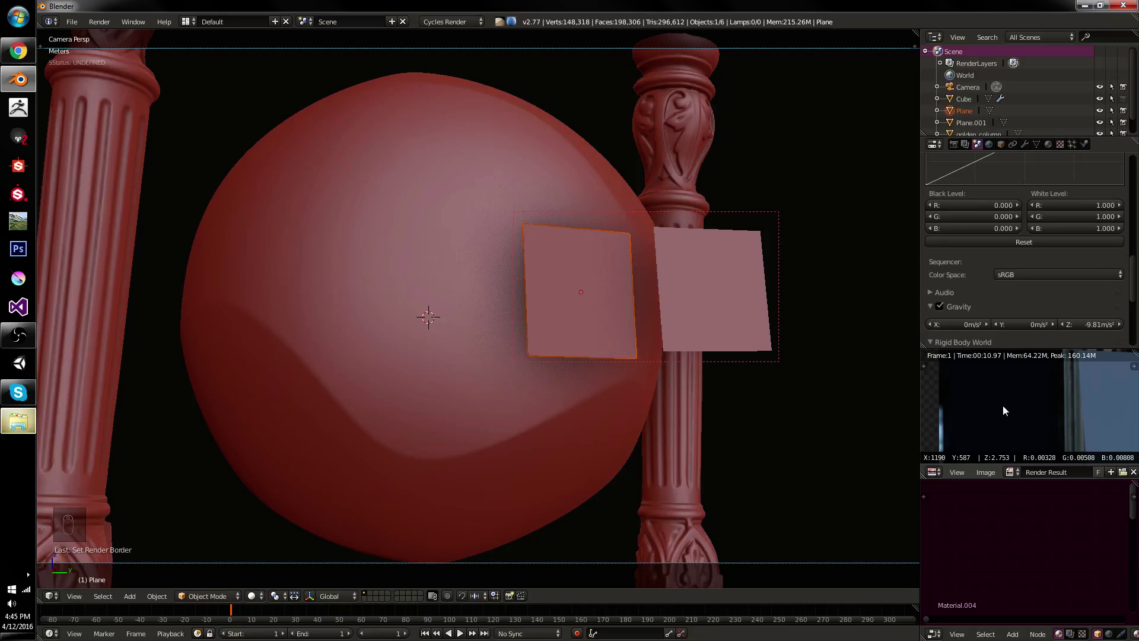
- Enter black level values R 0.003, G 0.005, B 0.008
click(979, 205)
text(0.003)
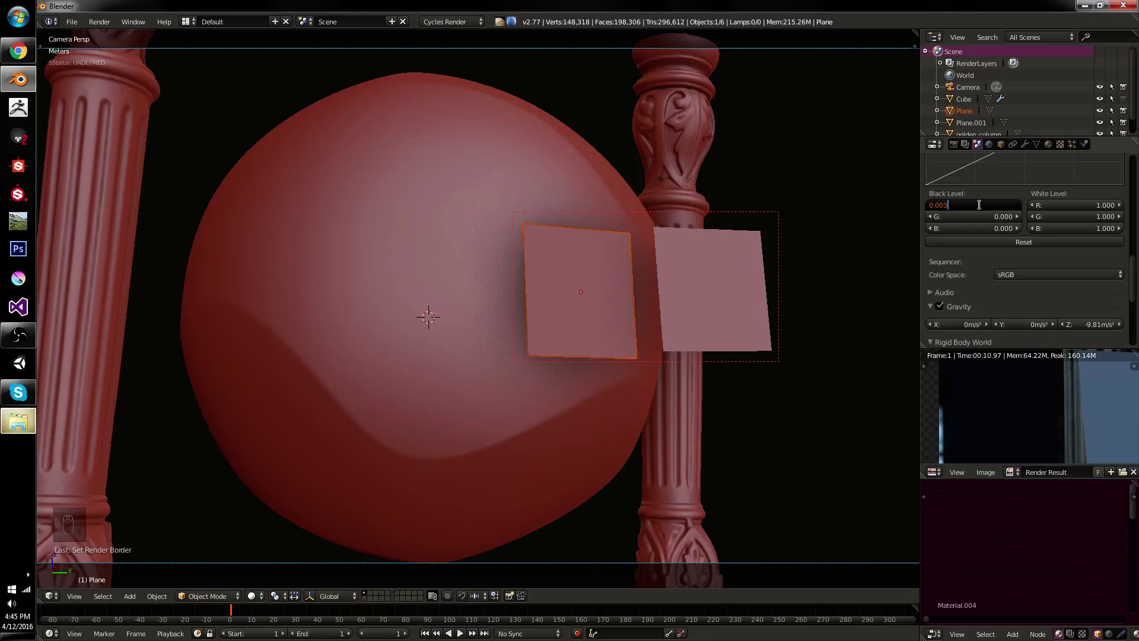
key(Tab)
text(.005)
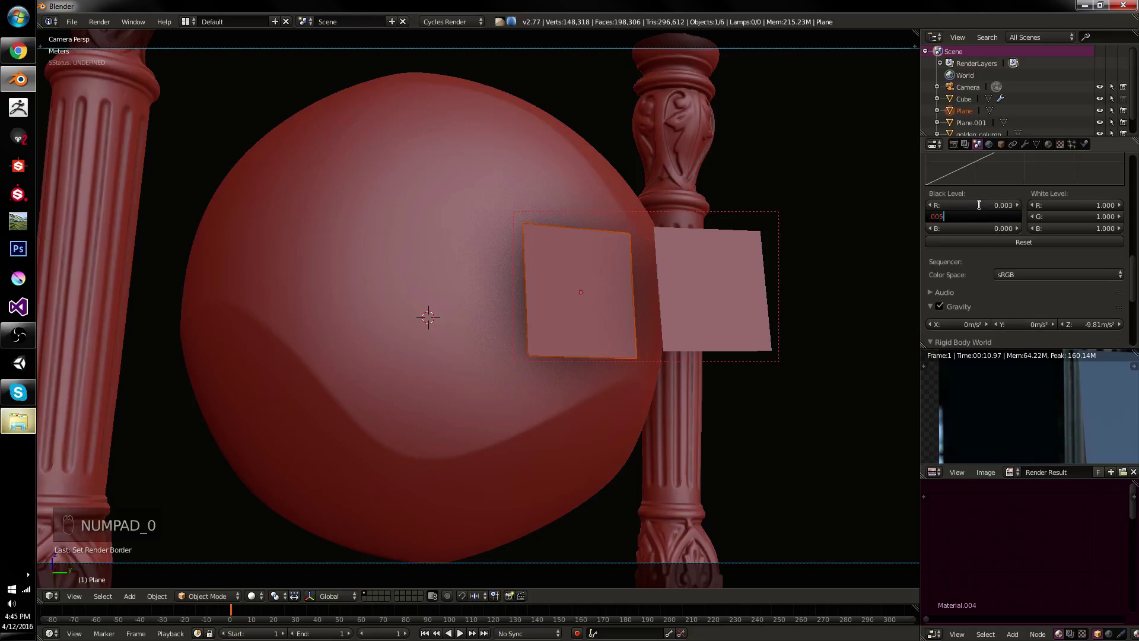
key(Tab)
text(.008)
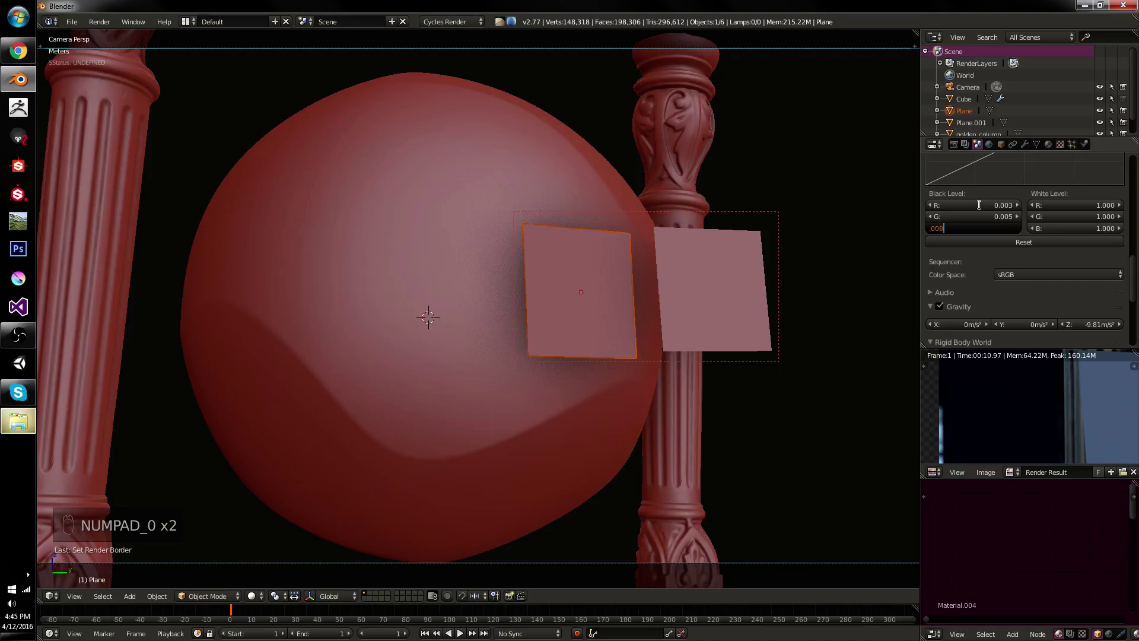
key(Return)
- Sample the dark area and the blue plane in the render preview to check the result
mouse_move(1045, 374)
middle_down()
mouse_move(1001, 377)
mouse_move(1041, 383)
middle_up()
drag(985, 389, 993, 415)
middle_drag(1039, 415, 1016, 423)
drag(1049, 403, 1048, 404)
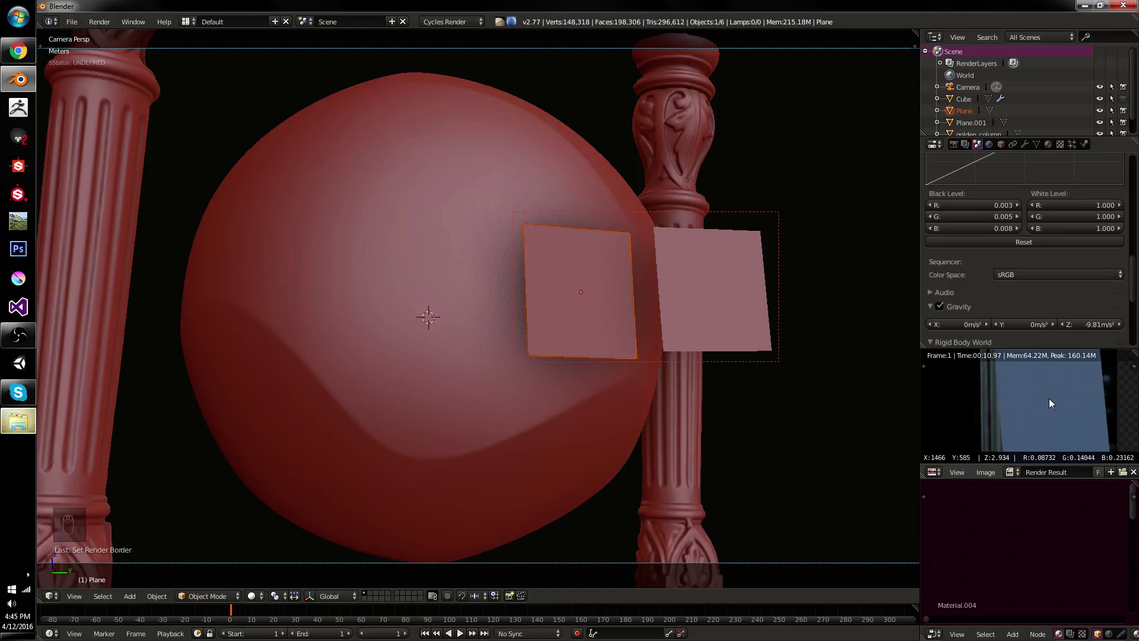
- Enter white level values R 0.08, G 0.14, B 0.23
drag(1050, 399, 1049, 399)
click(1071, 205)
text(0.08)
key(Tab)
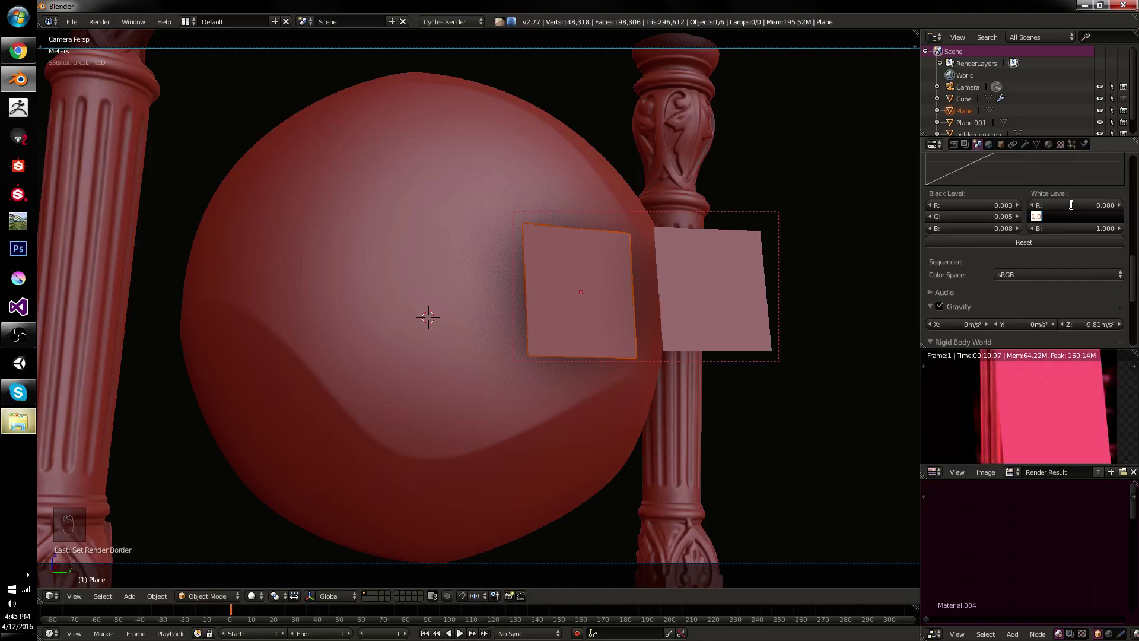
text(14)
key(Tab)
text(23)
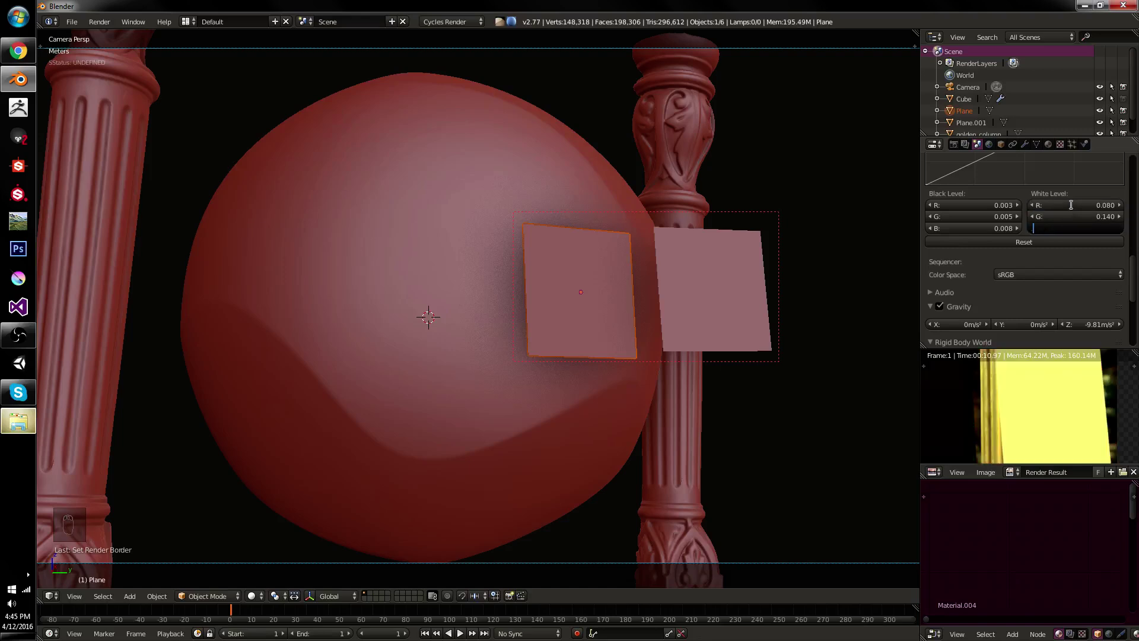
key(Return)
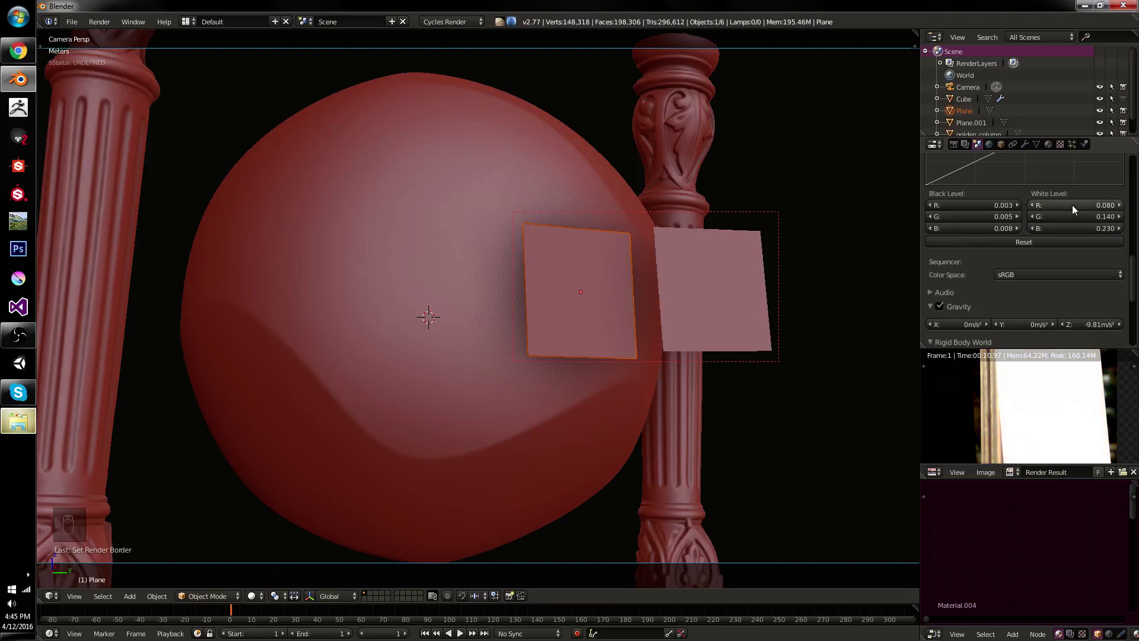
- Bring the white plane into view and try a white level blue of 0.24
scroll(1033, 411, down, 4)
scroll(1036, 413, up, 5)
middle_drag(1049, 414, 1033, 381)
click(1072, 229)
text(.24)
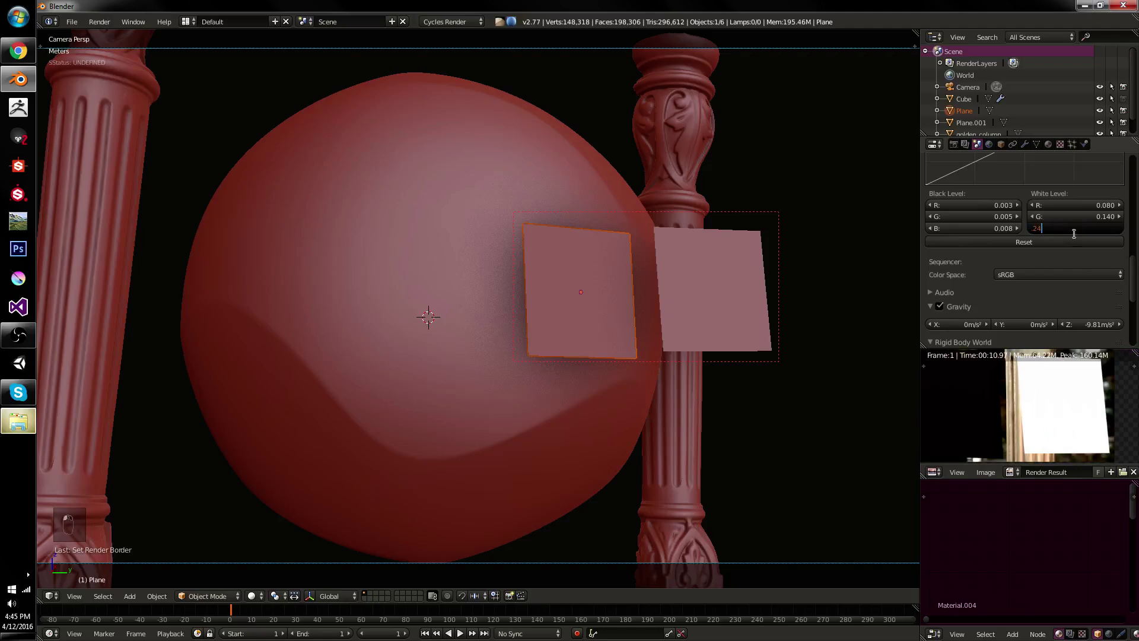
key(Return)
- Return the white level blue value to 0.23 after checking the plane
middle_drag(1067, 437, 1090, 428)
scroll(1091, 428, down, 1)
click(1088, 232)
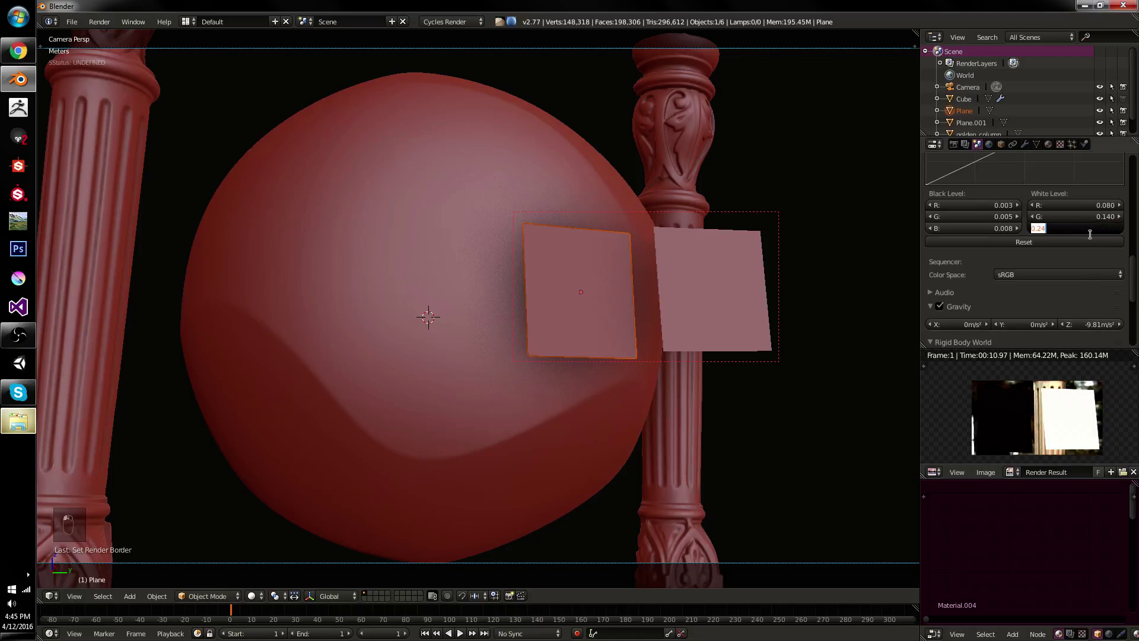
text(.23)
key(Return)
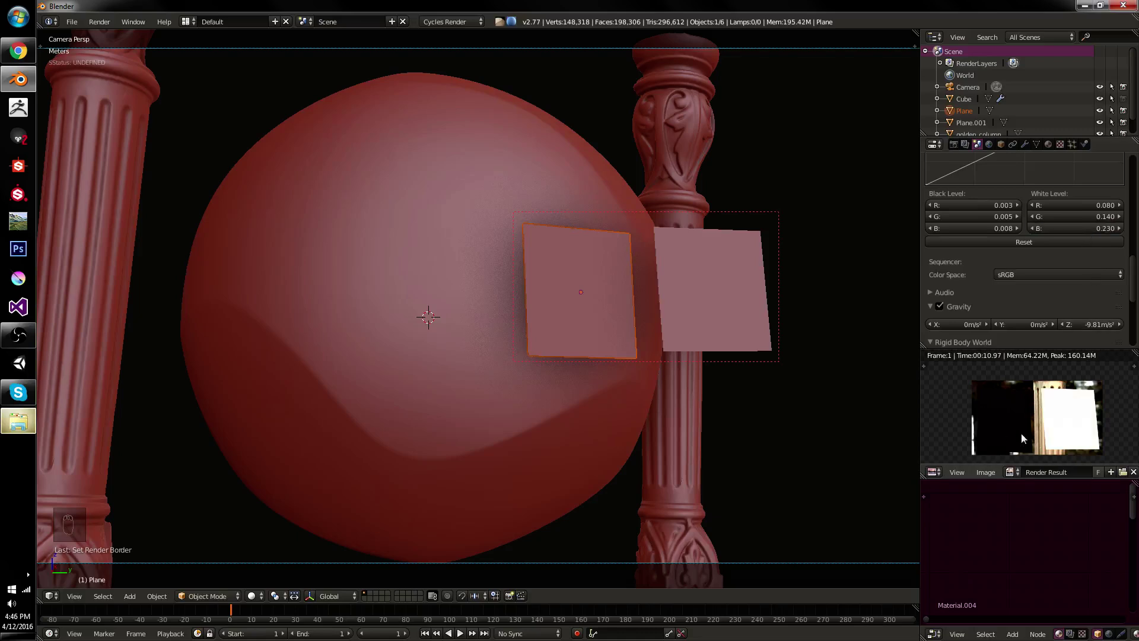
- Sample the white plane's pixel colours in the preview to confirm it reads neutral
scroll(1029, 428, up, 1)
scroll(1029, 428, up, 1)
middle_drag(1042, 396, 1102, 395)
scroll(1102, 396, up, 2)
drag(1083, 398, 1060, 408)
scroll(1060, 408, down, 2)
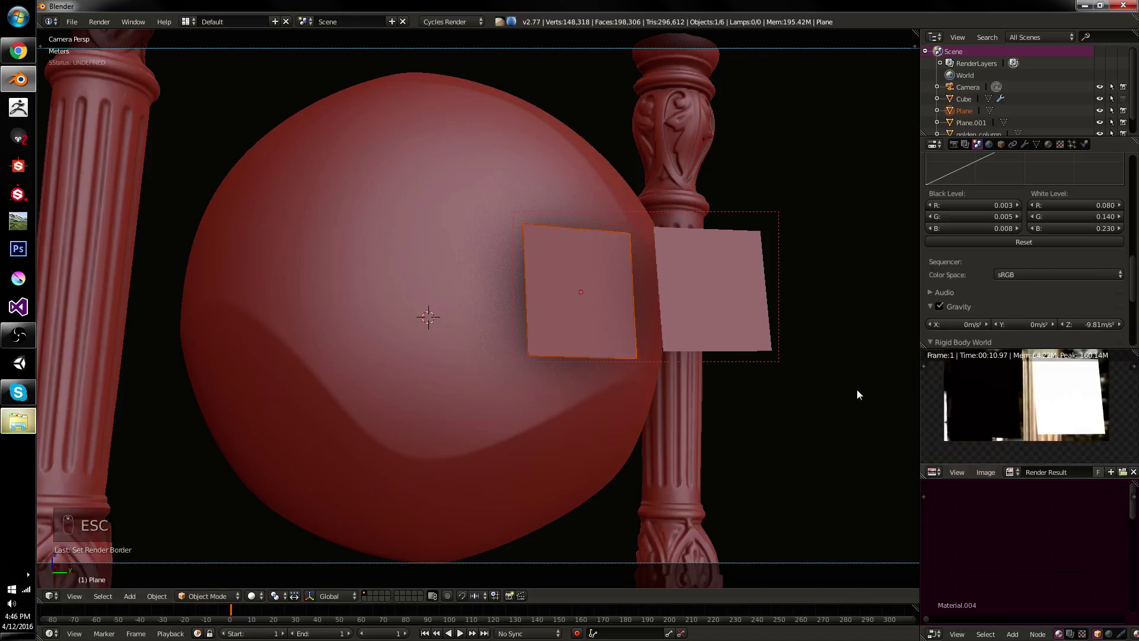
- Switch to rendered shading, clear the render border, and delete both calibration planes
key(shift+z)
key(ctrl+alt+b)
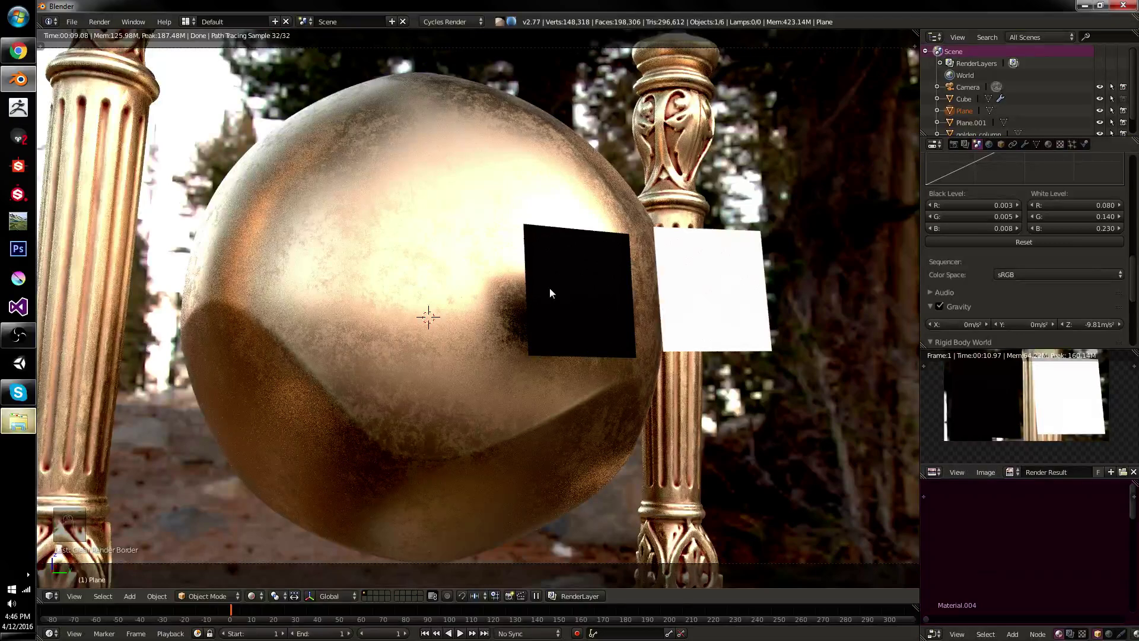
shift+right_click(674, 287)
key(x)
click(703, 287)
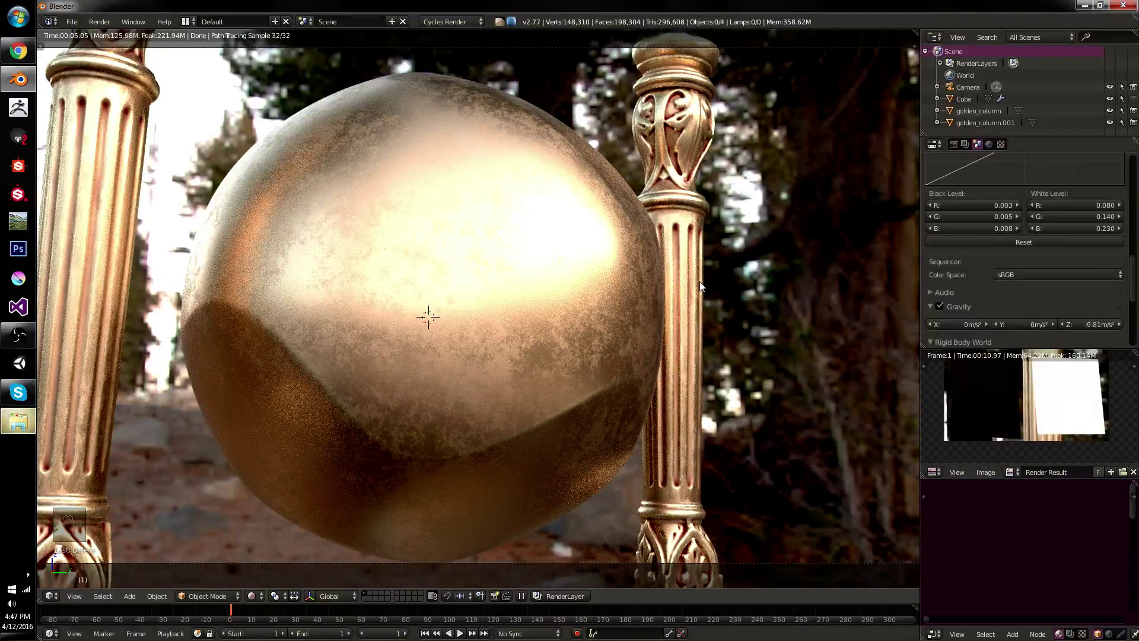
- Add a control point to the red curve and bend it into an S-shape
scroll(1016, 205, up, 5)
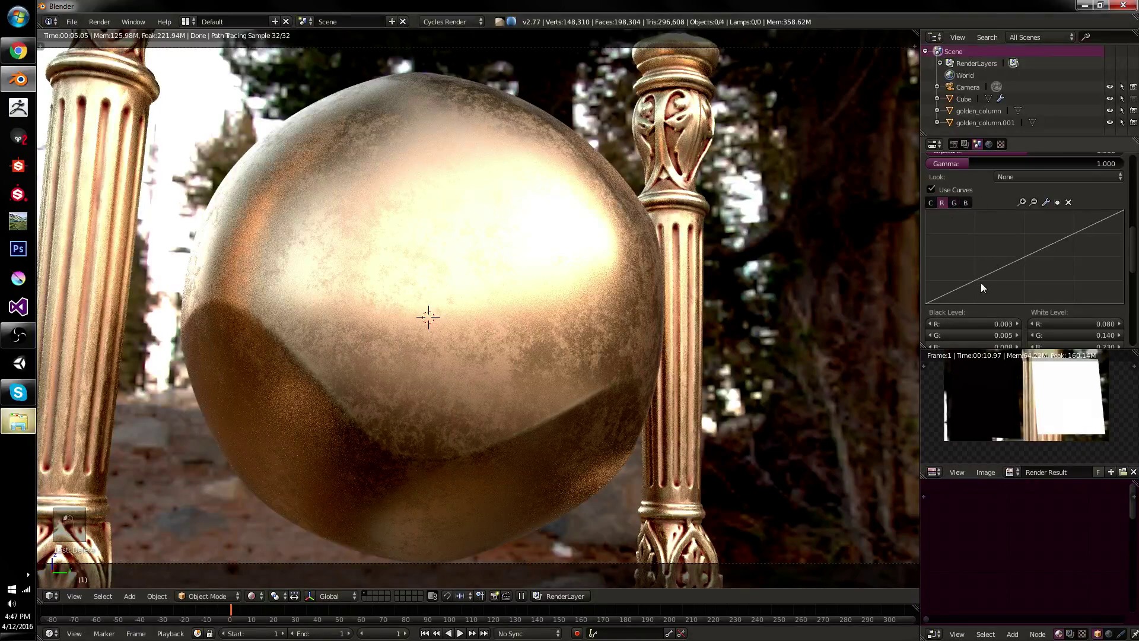
drag(980, 285, 963, 293)
drag(1030, 258, 1033, 246)
- Bend the blue curve into a low S-curve with its low end pulled down
click(966, 203)
drag(950, 293, 1003, 280)
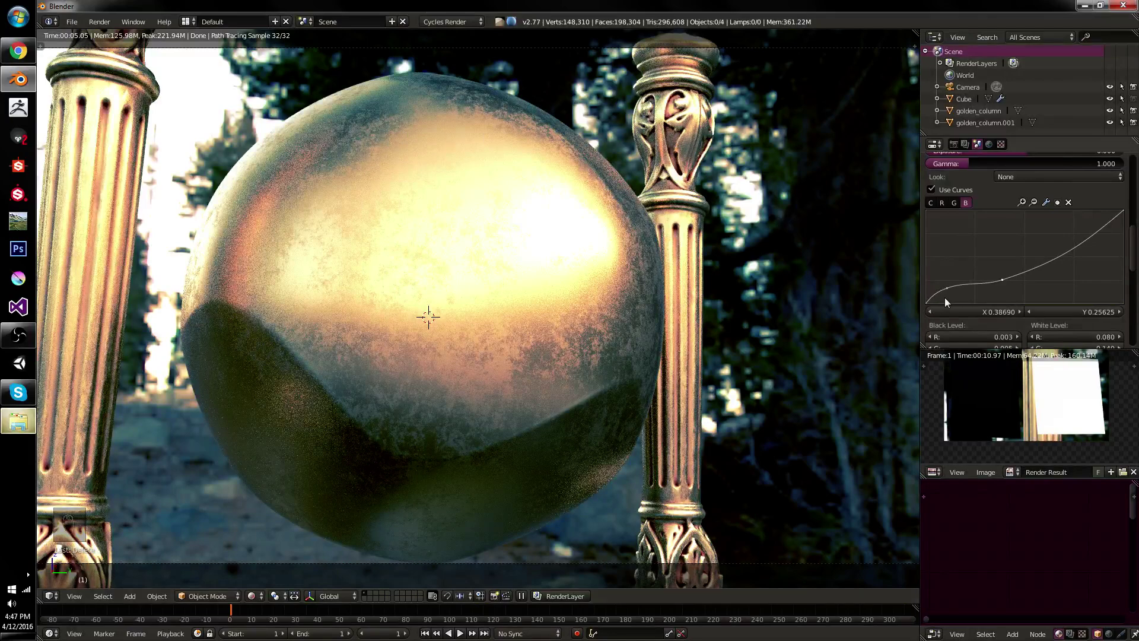
drag(945, 299, 938, 297)
click(1005, 177)
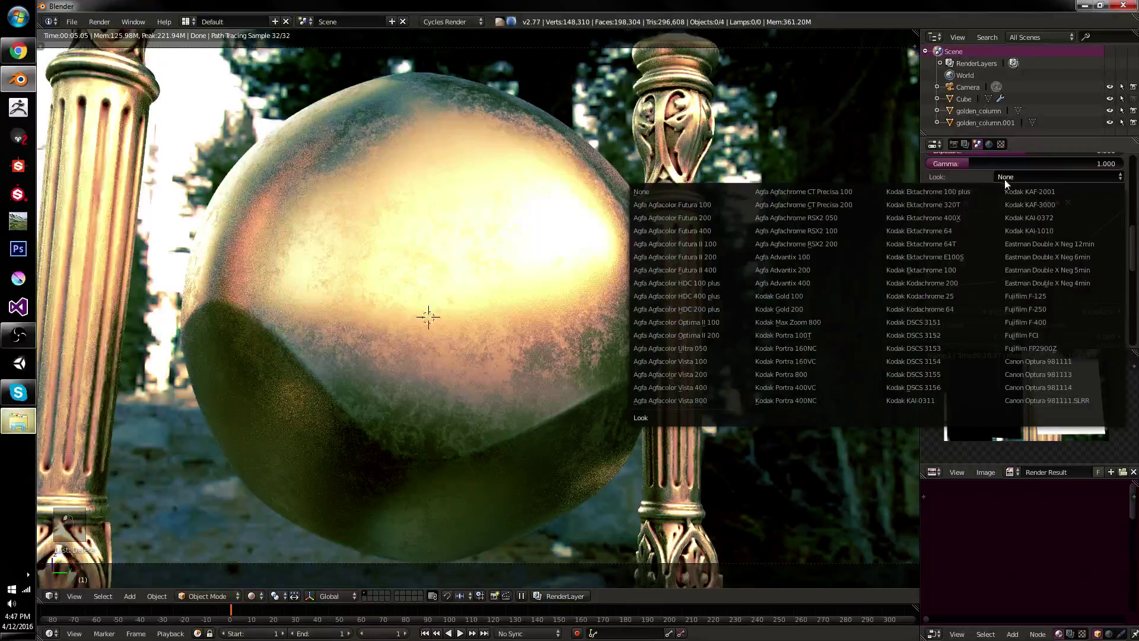
- Apply the Kodak Gold 200 look and straighten the blue curve by deleting its points
click(781, 309)
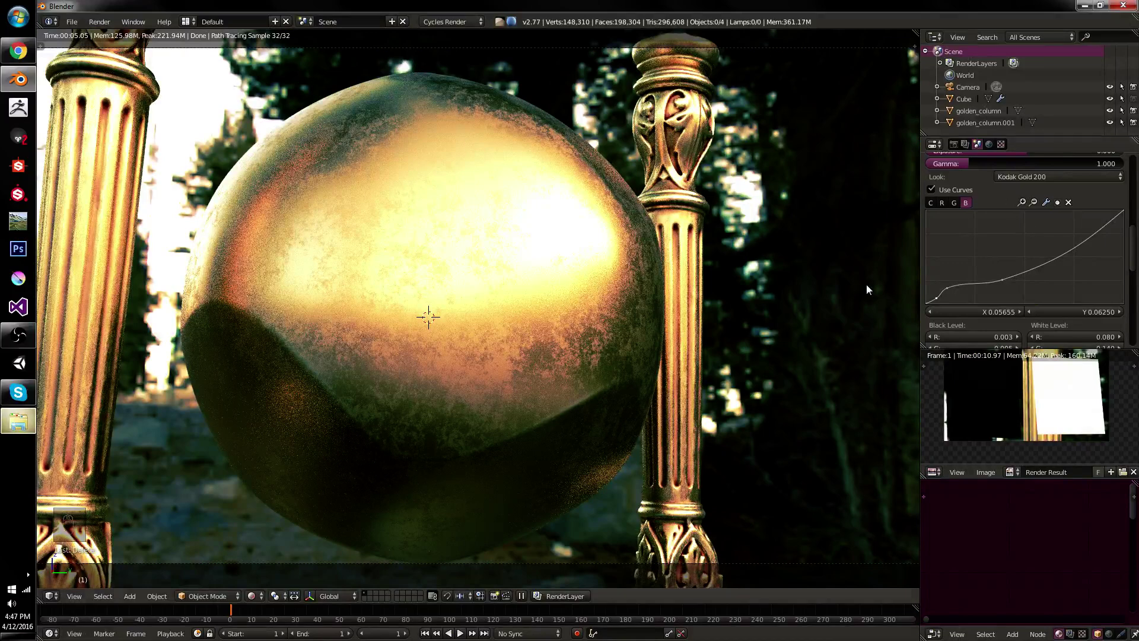
click(1069, 202)
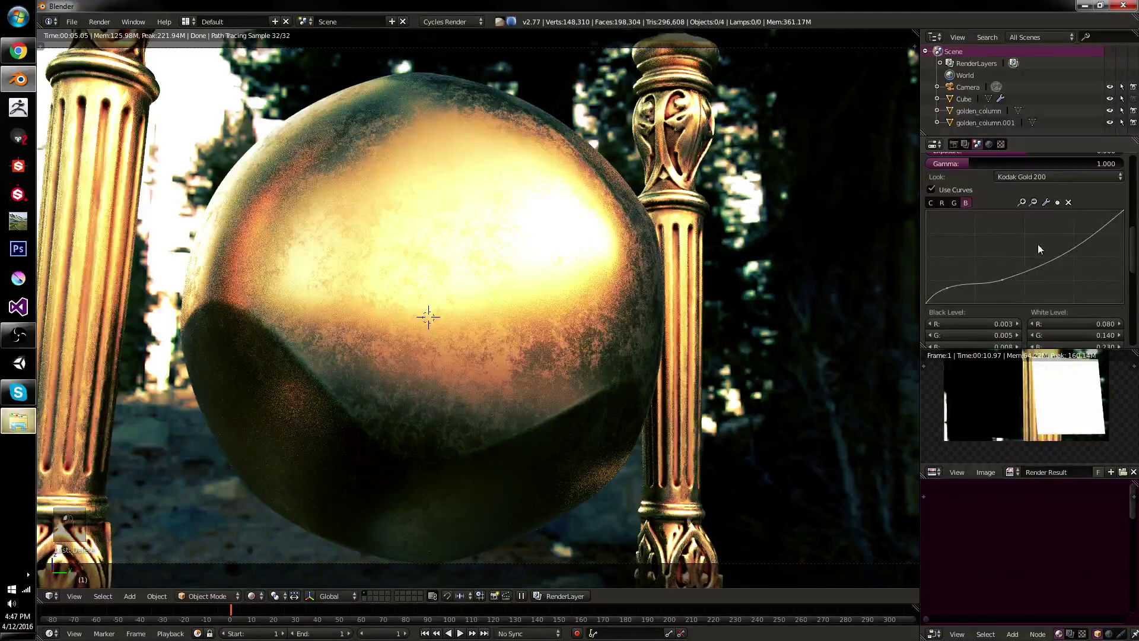
click(1004, 277)
click(1068, 201)
drag(948, 287, 984, 275)
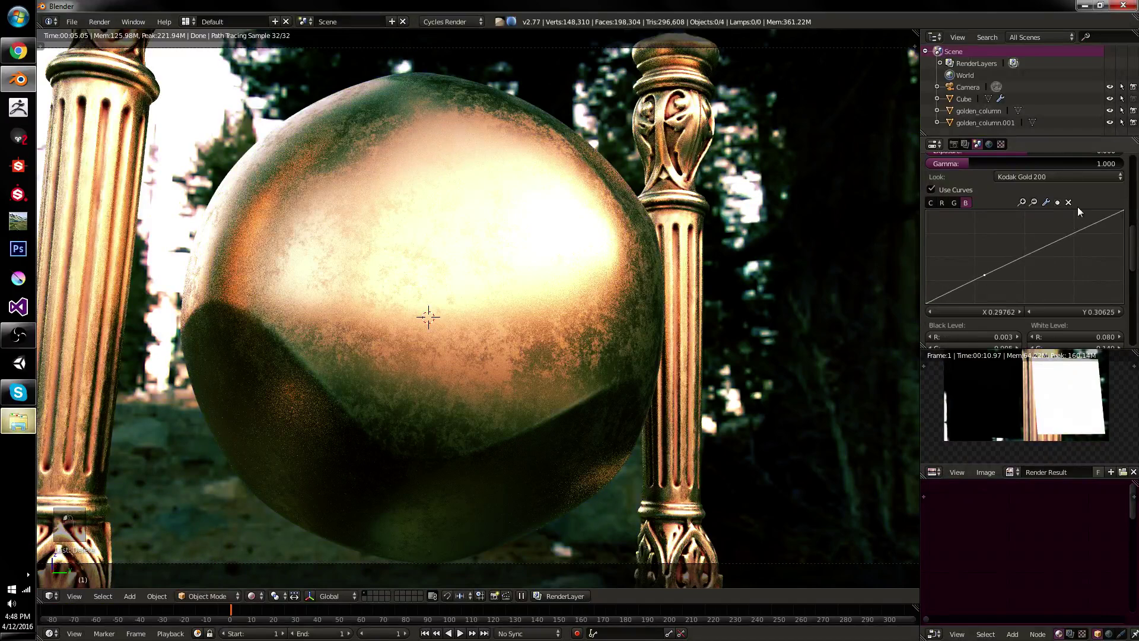
- Delete the red curve's added points to straighten it, then disable Use Curves
click(943, 202)
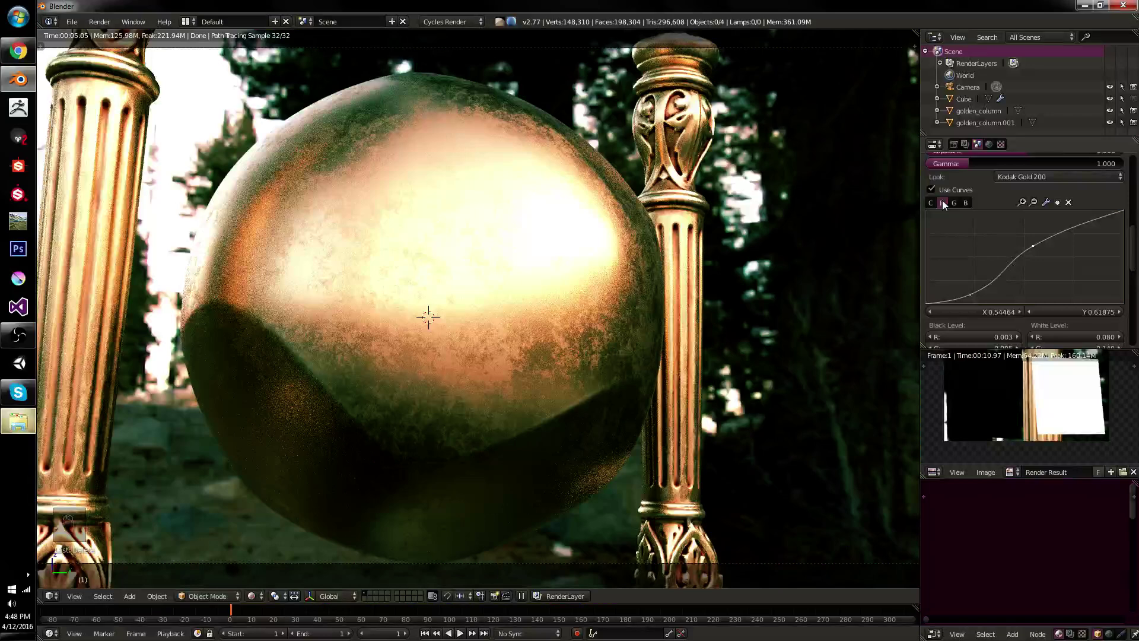
click(970, 293)
click(1069, 202)
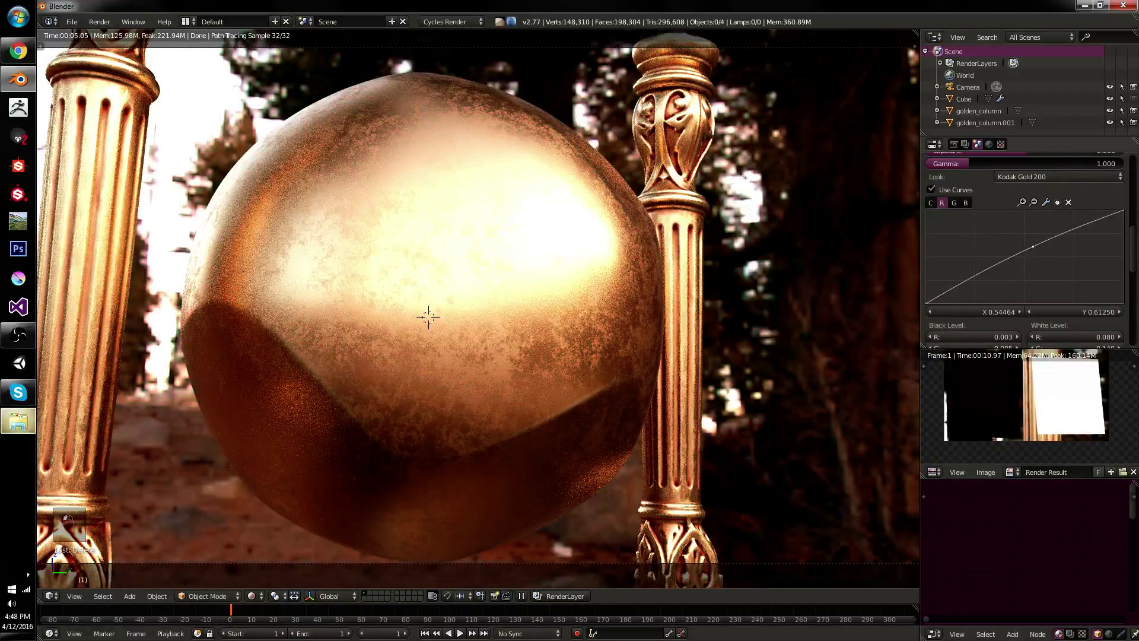
click(1069, 202)
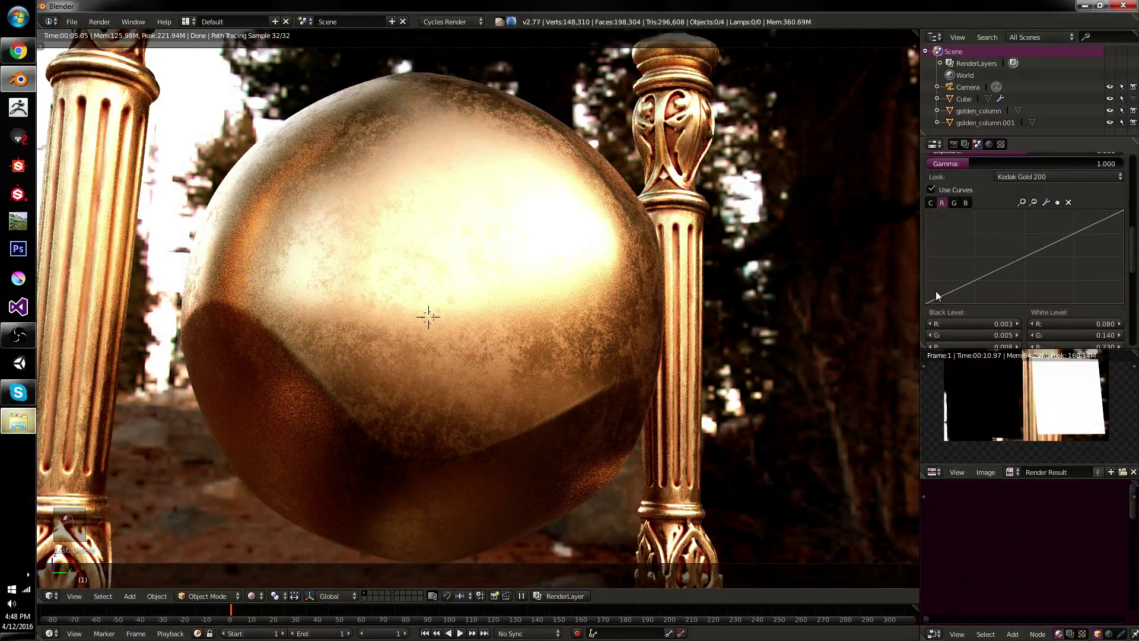
click(956, 189)
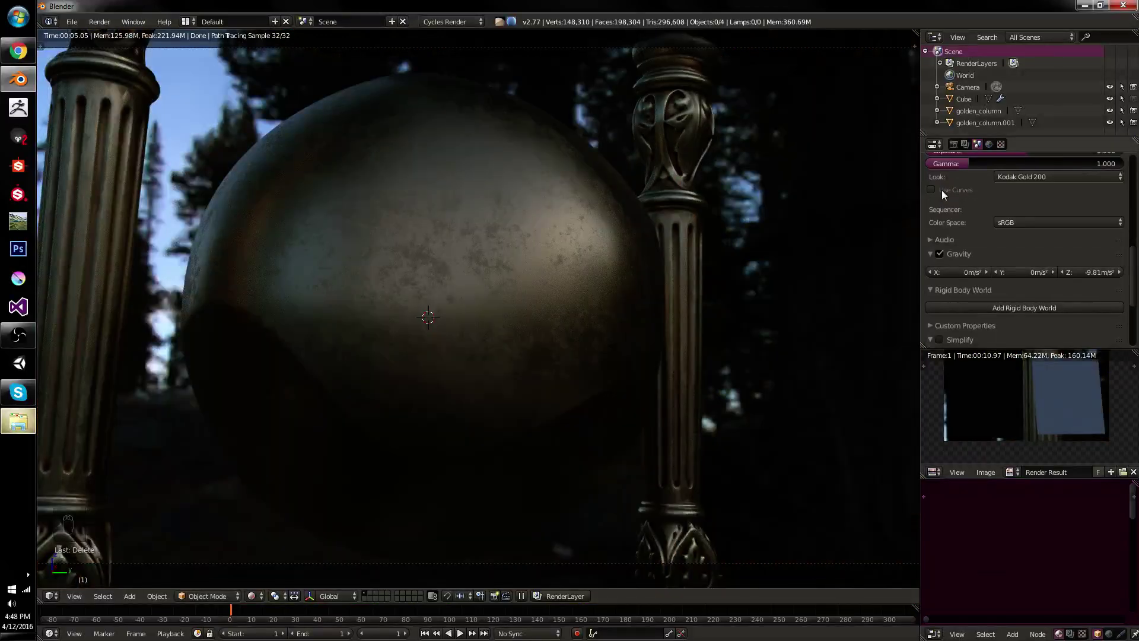
- Re-enable Use Curves and set the film look back to None
click(941, 190)
click(1036, 177)
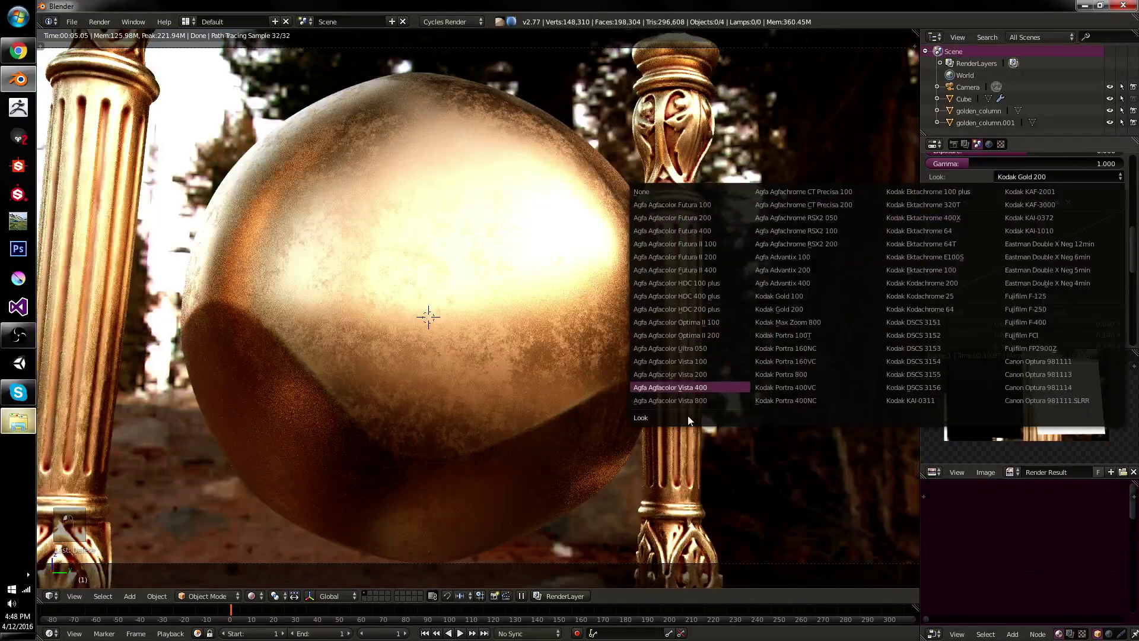
click(657, 191)
- Reset the view, select the gold sphere, and frame it with Numpad period
key(shift+c)
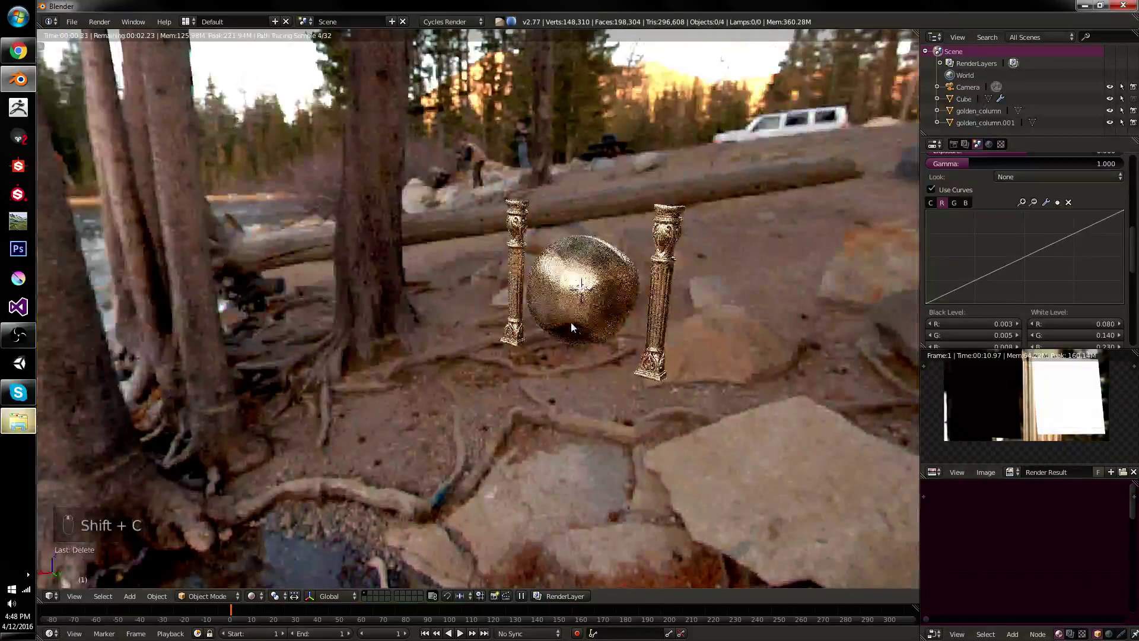
right_click(569, 320)
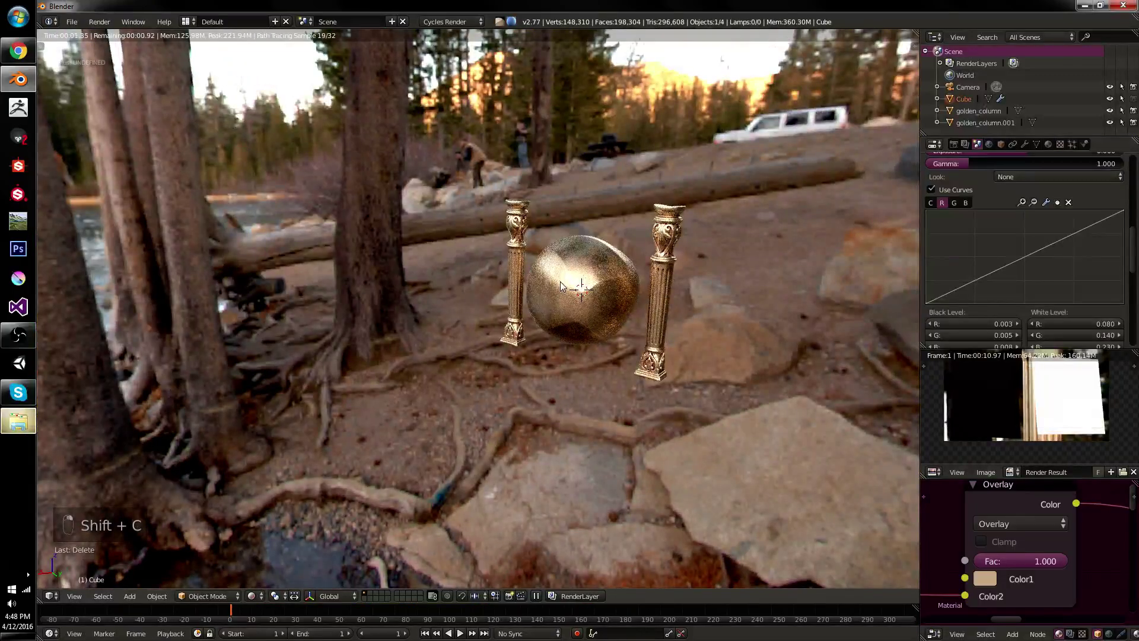
key(KP_Decimal)
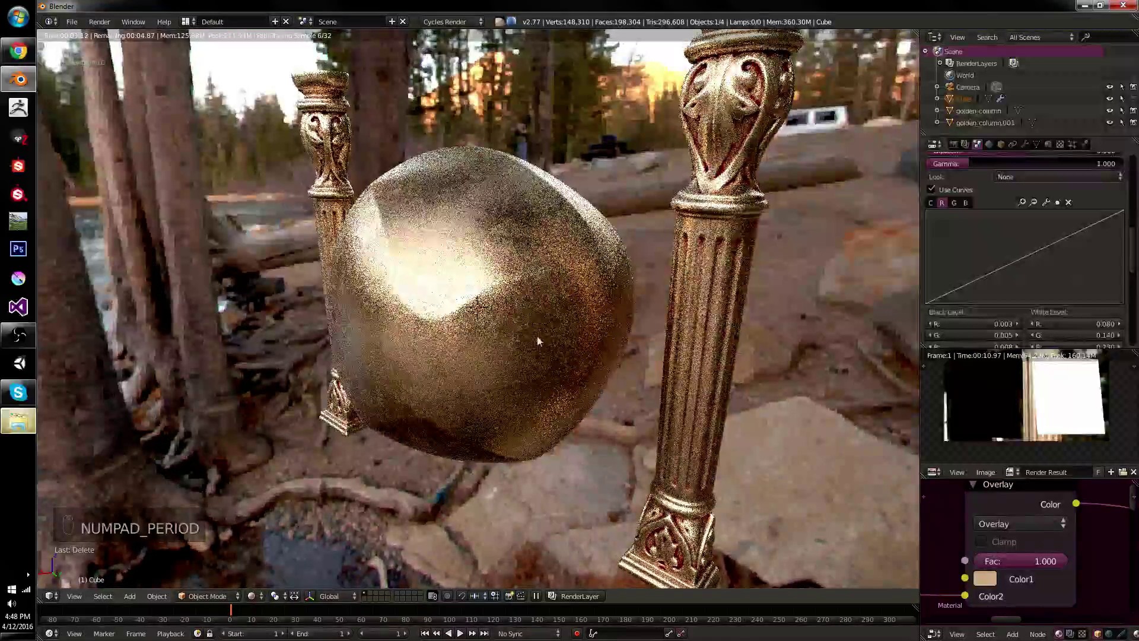